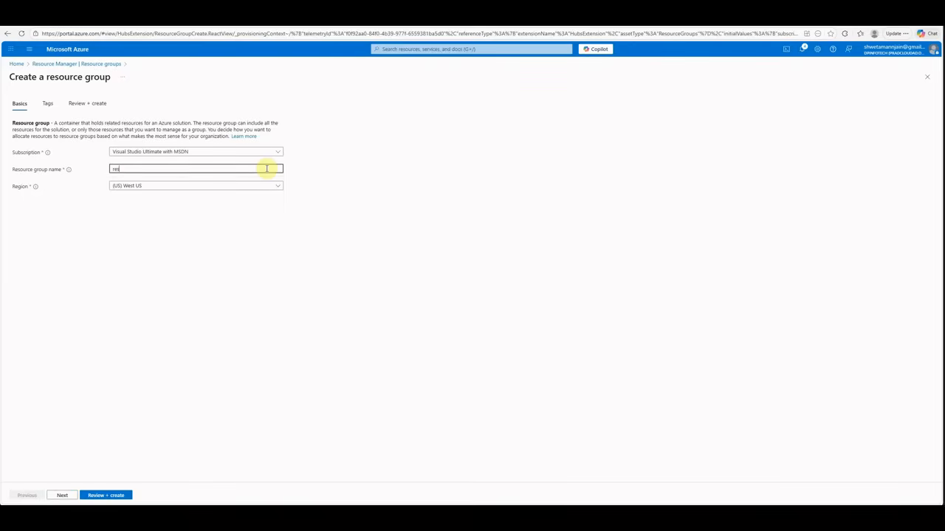
- Create the resource group reswestusash in the West US region with no tags, and open it
type("westusash")
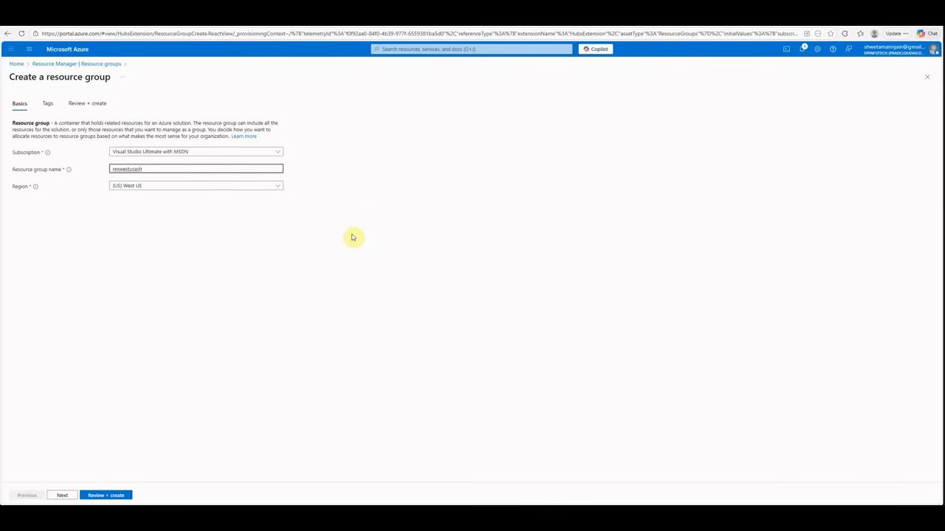
left_click(115, 495)
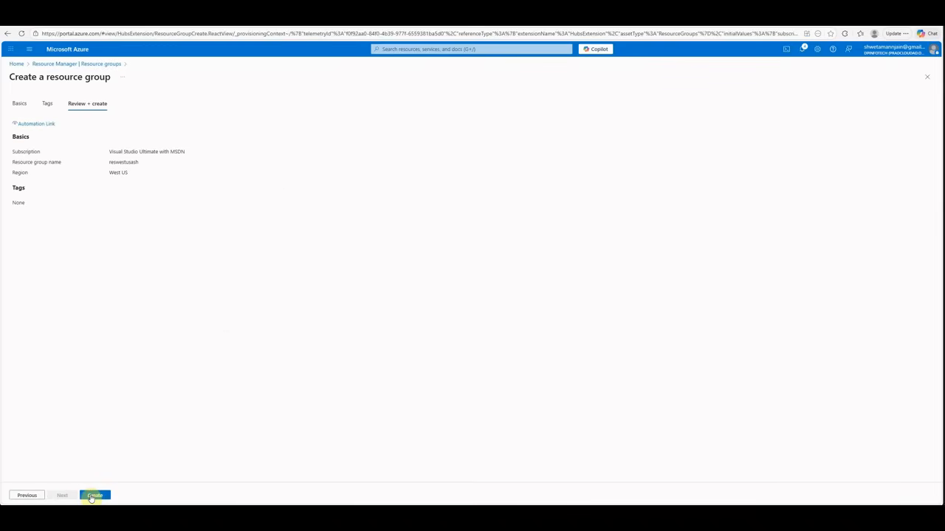
left_click(94, 496)
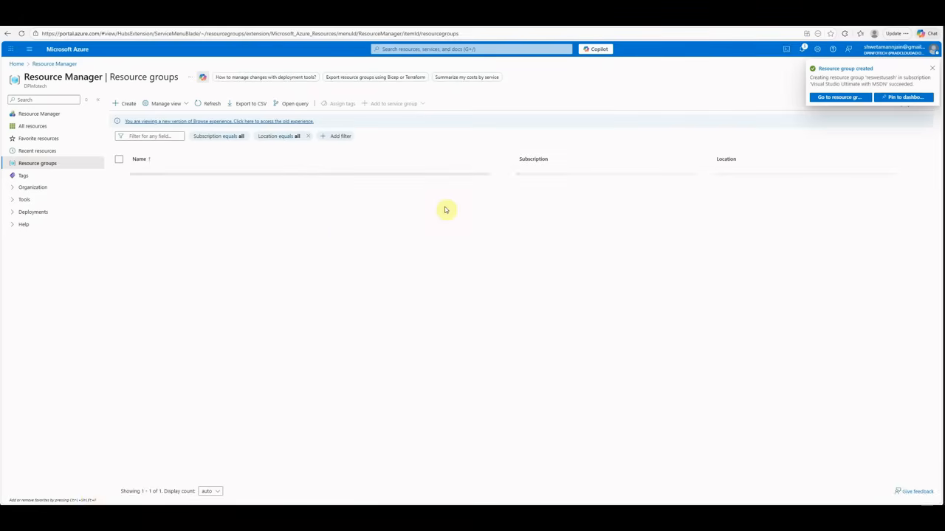
left_click(836, 95)
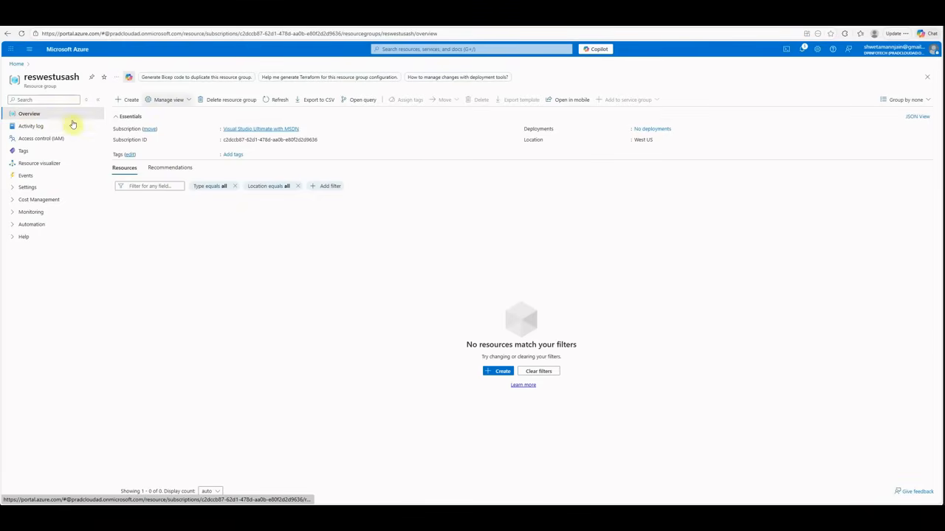
- Go back to the portal home and start creating a new Azure OpenAI resource
left_click(19, 65)
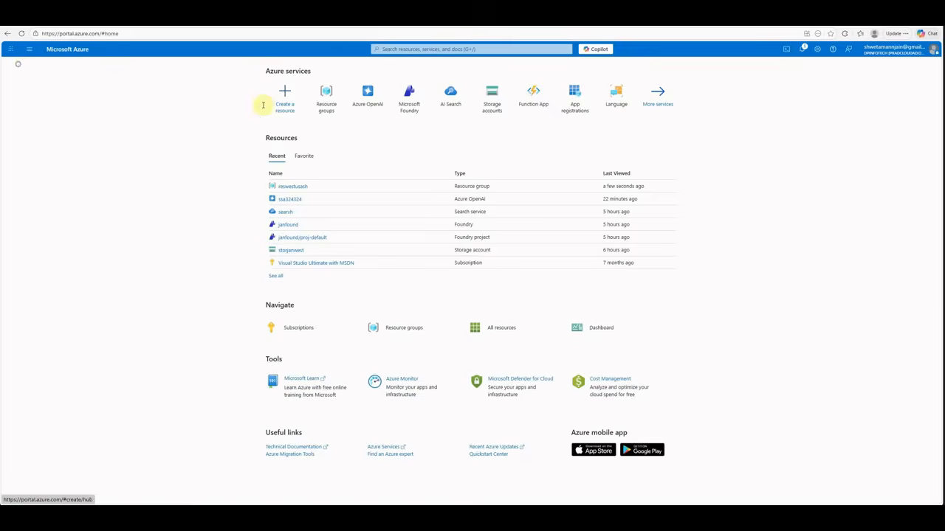
left_click(368, 94)
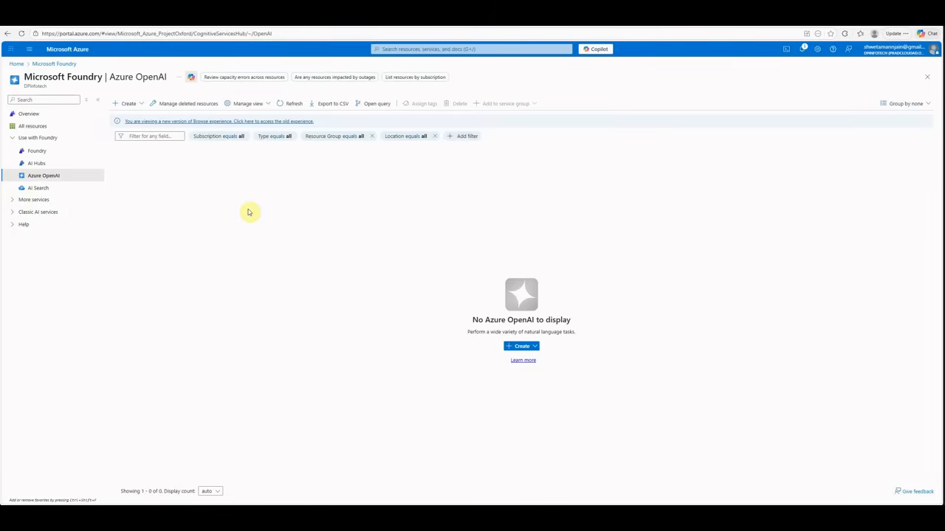
left_click(130, 105)
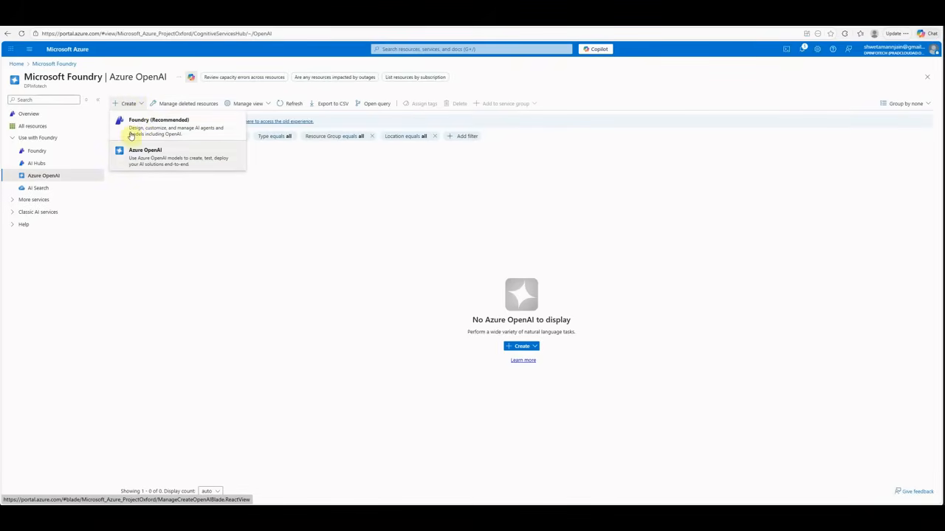
left_click(173, 158)
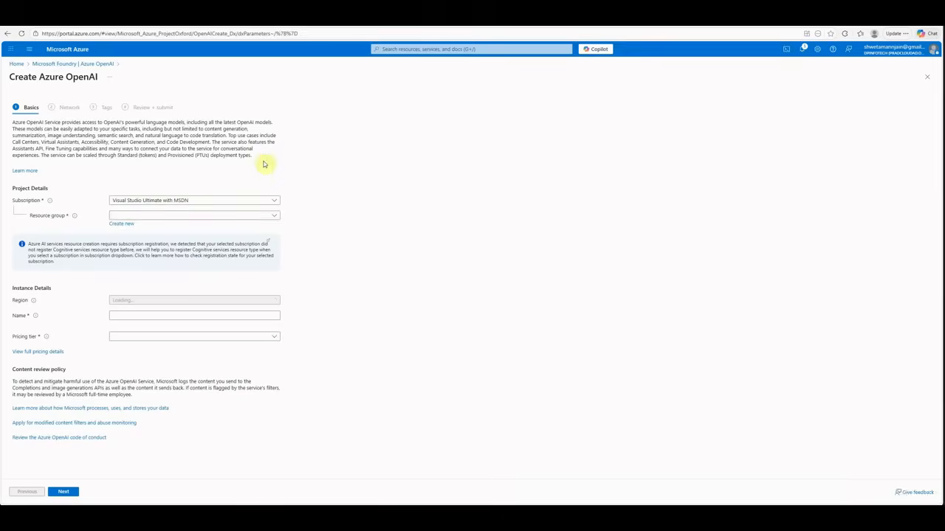
- Assign the Azure OpenAI resource to the resource group reswestusash and set its region to West US
left_click(217, 215)
left_click(130, 240)
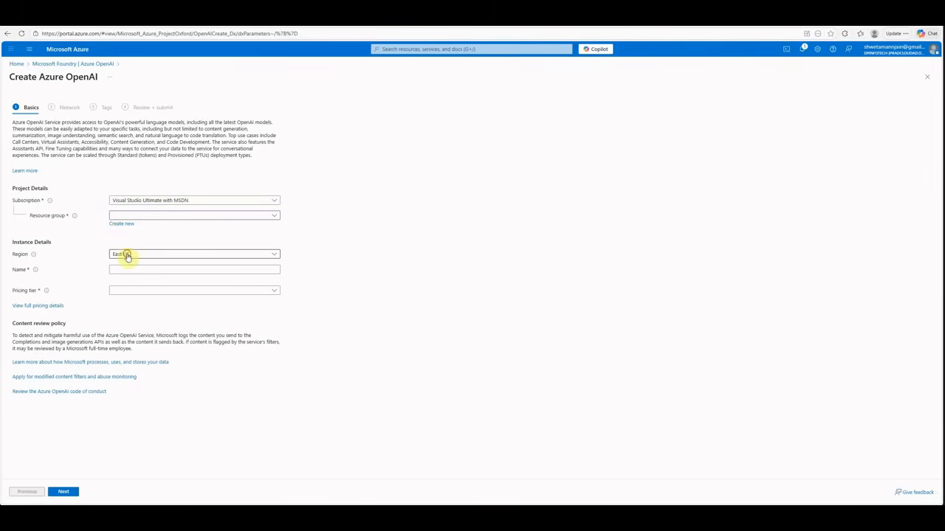
left_click(180, 255)
type("we")
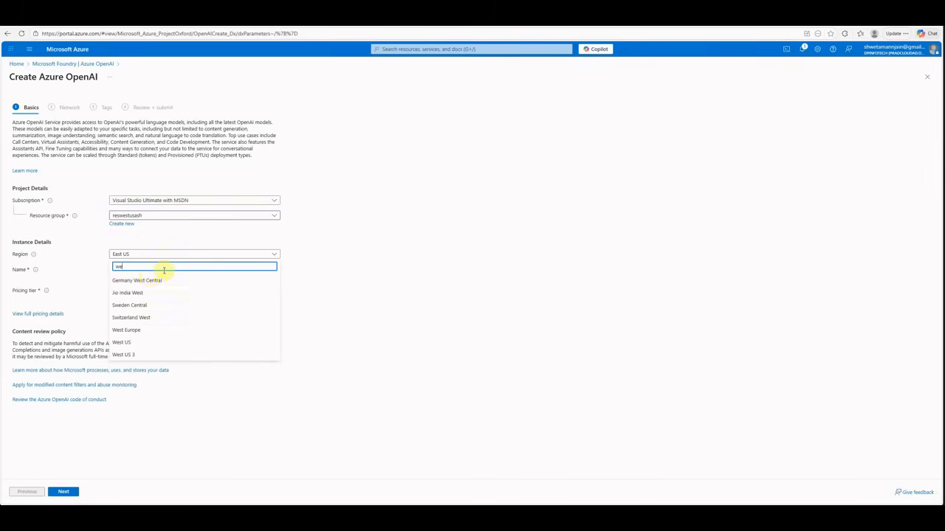
left_click(121, 342)
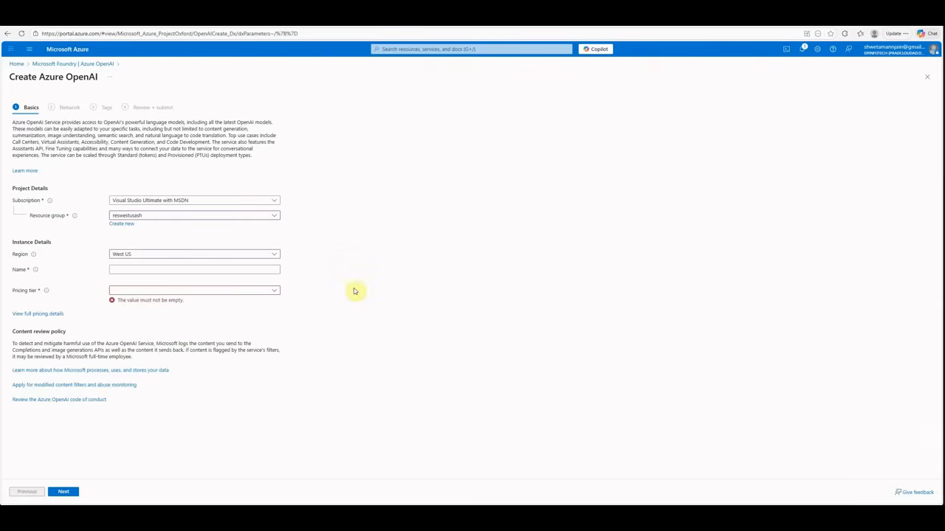
- Name the Azure OpenAI resource azureopenai-westusa and choose the Standard S0 pricing tier
left_click(161, 270)
left_click(160, 271)
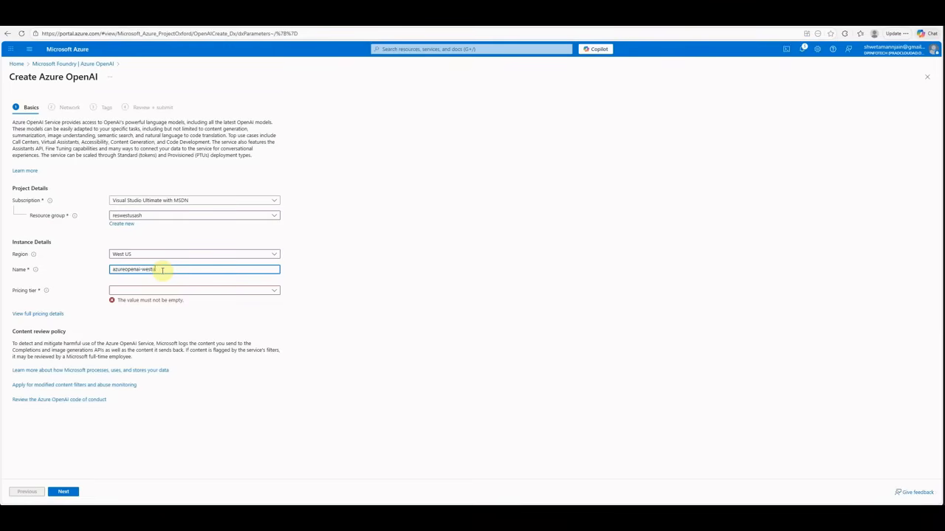
left_click(155, 291)
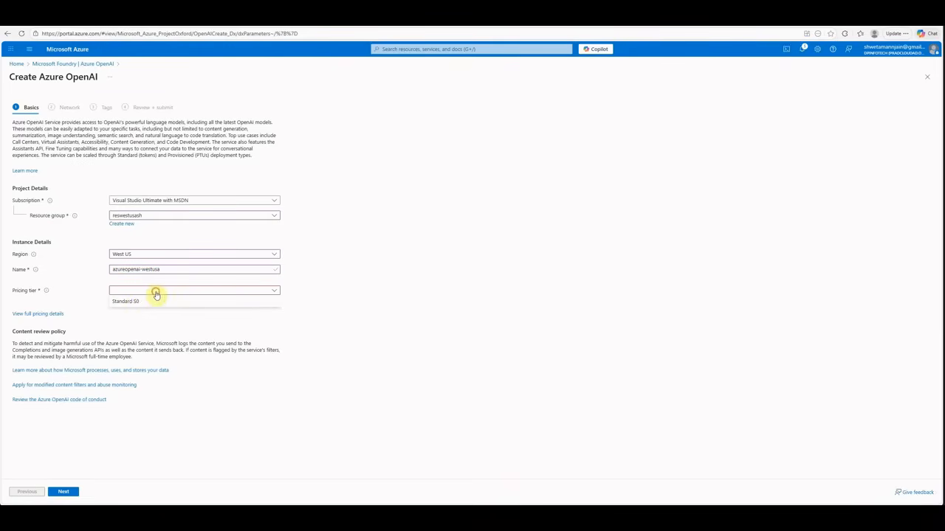
left_click(140, 302)
- Create the Azure OpenAI resource with access from all networks and no tags, and refresh its deployment status
left_click(64, 493)
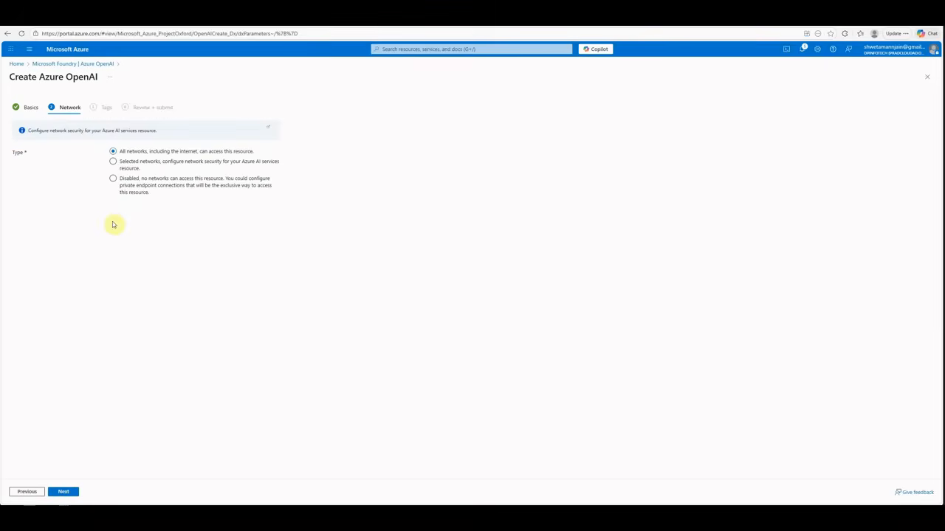
left_click(66, 493)
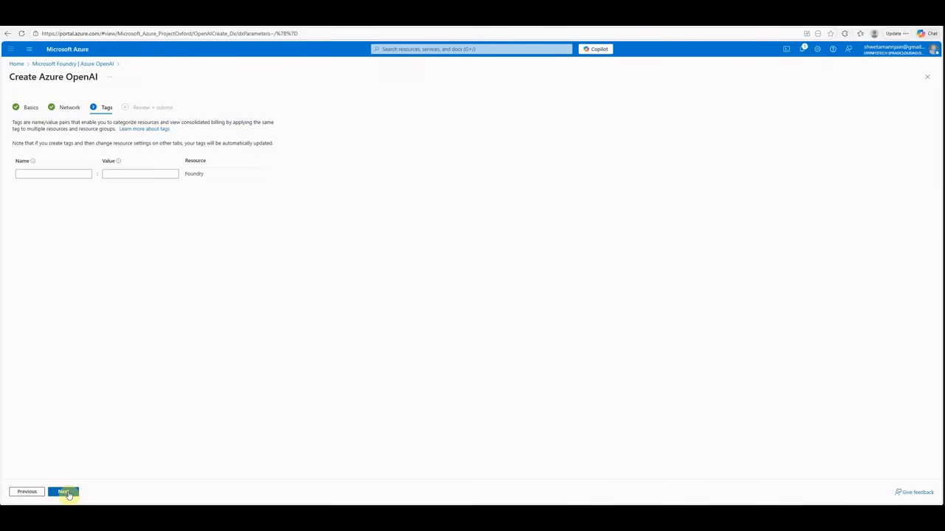
left_click(66, 493)
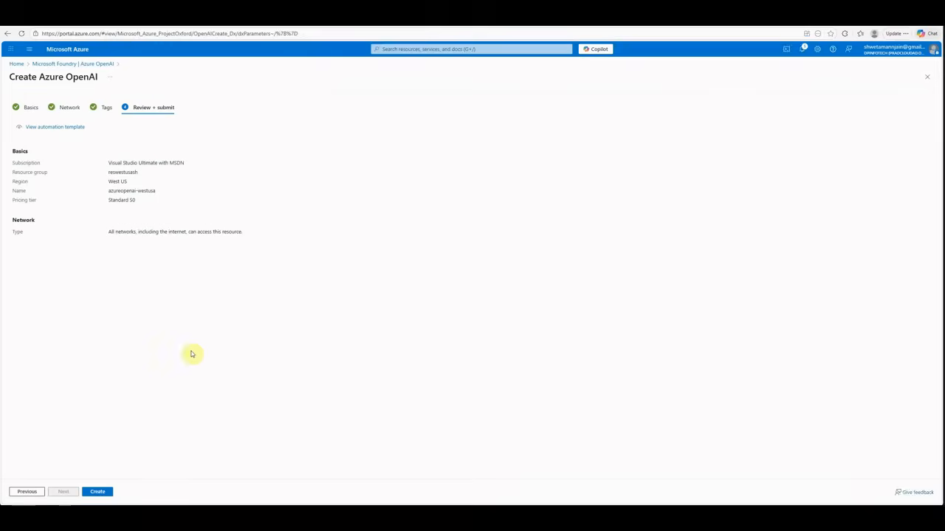
left_click(108, 497)
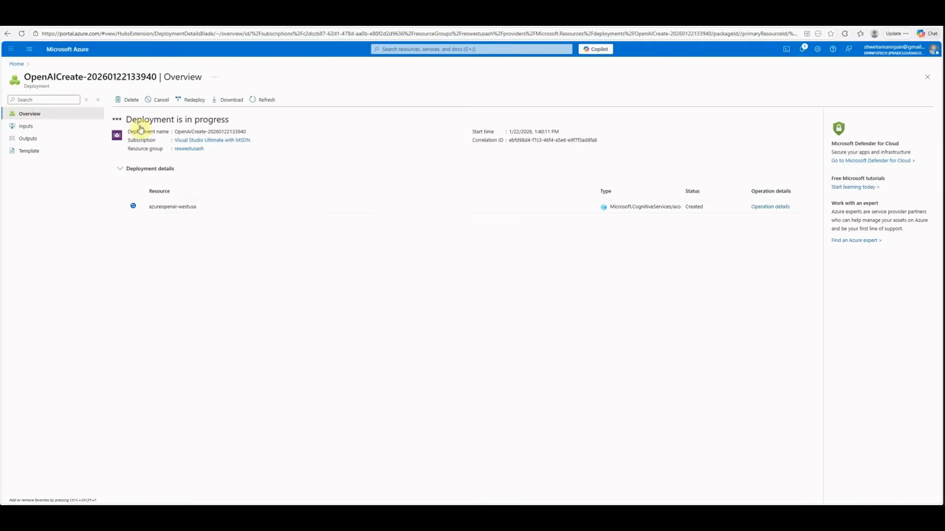
left_click(266, 101)
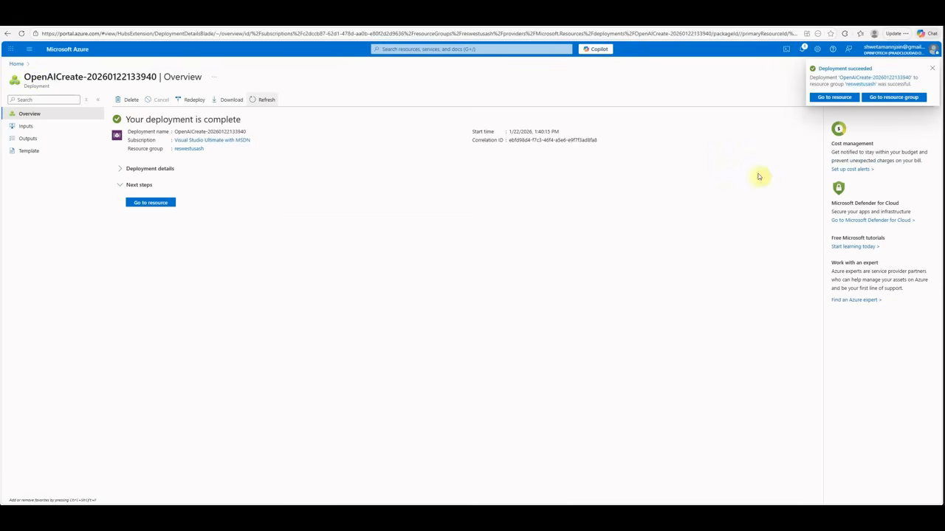
- Open the deployed azureopenai-westusa resource and launch its Foundry portal in a new browser tab
left_click(159, 204)
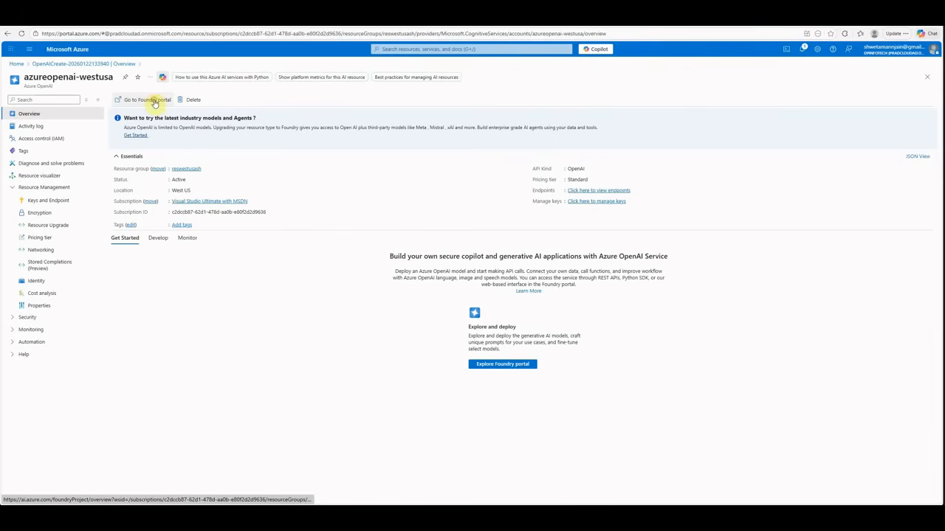
right_click(156, 103)
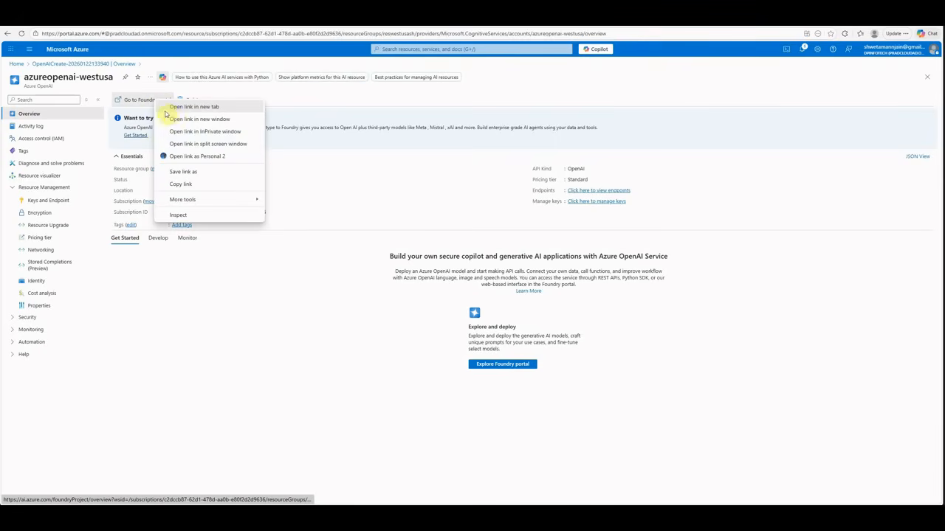
left_click(229, 108)
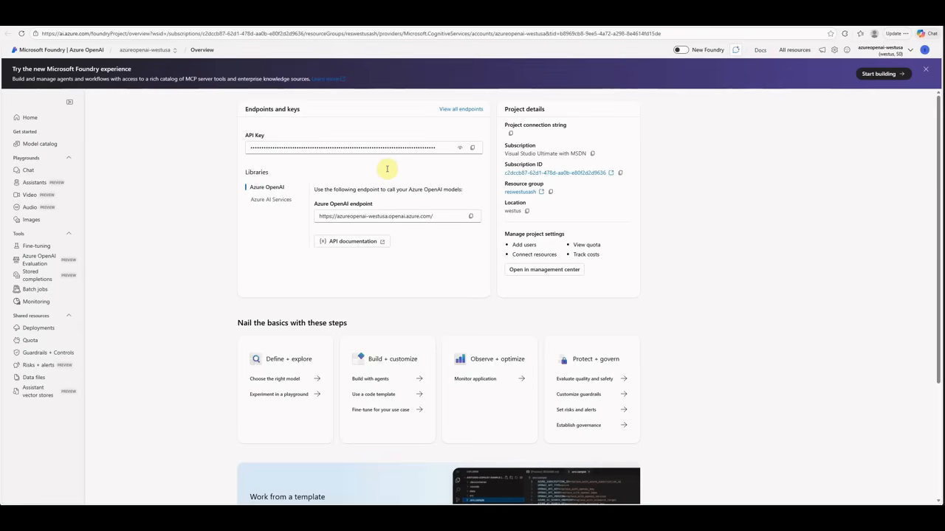
- Open the model catalog and filter it to the Embeddings inference task
left_click(40, 146)
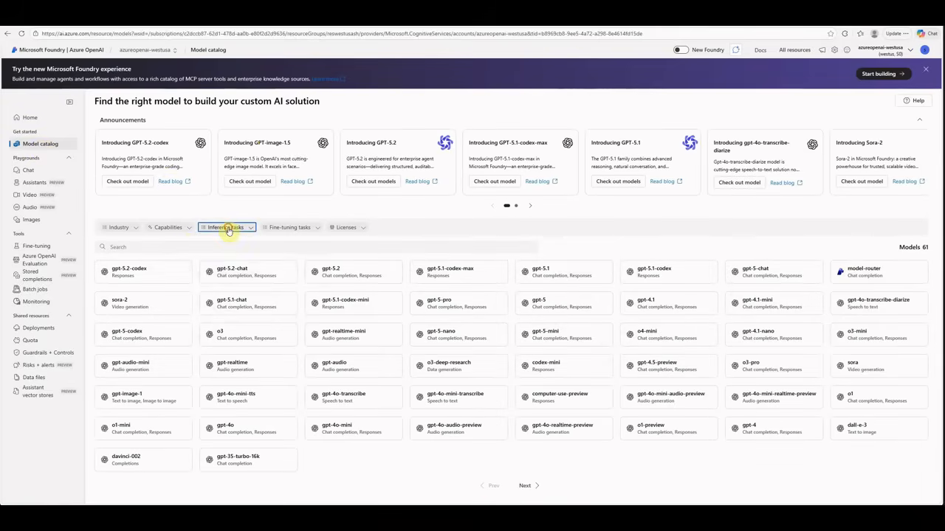
left_click(225, 227)
left_click(222, 344)
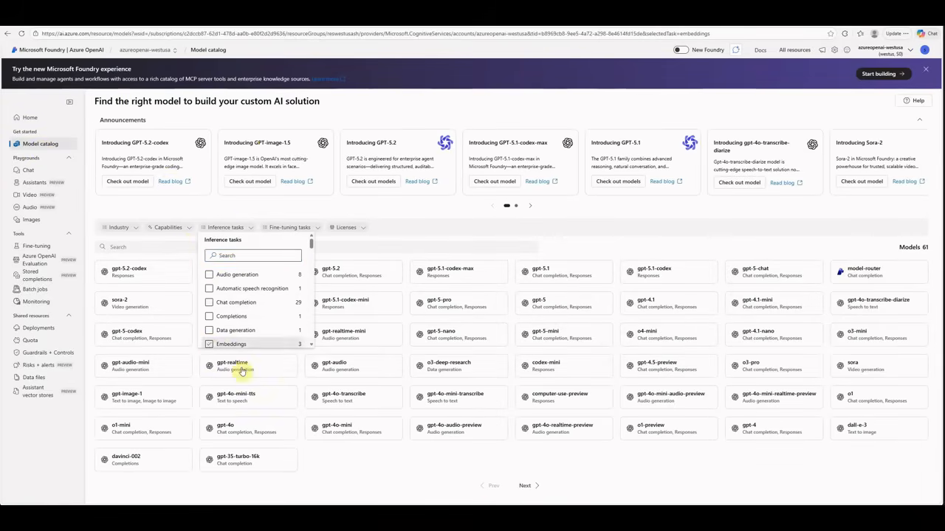
left_click(332, 449)
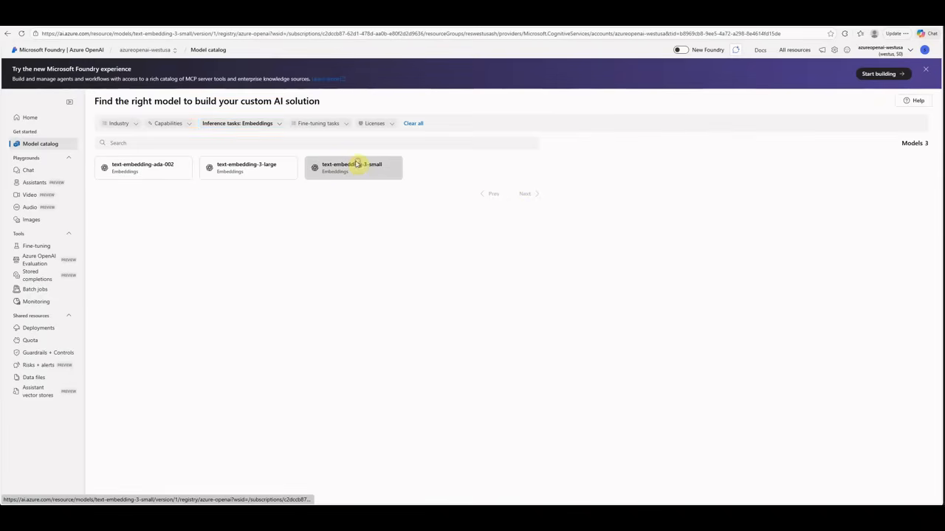
- Deploy the text-embedding-3-small model with the Global Standard deployment type, and open the list of model deployments
left_click(360, 165)
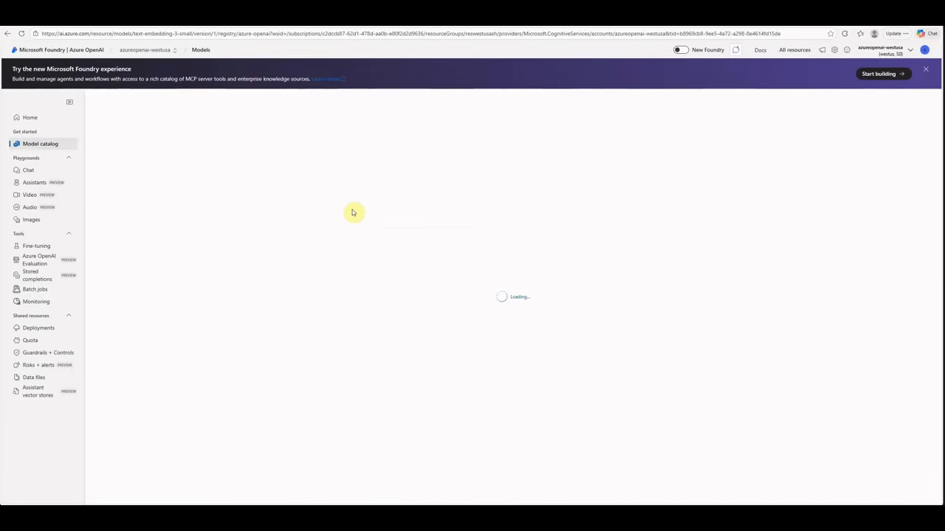
left_click(130, 127)
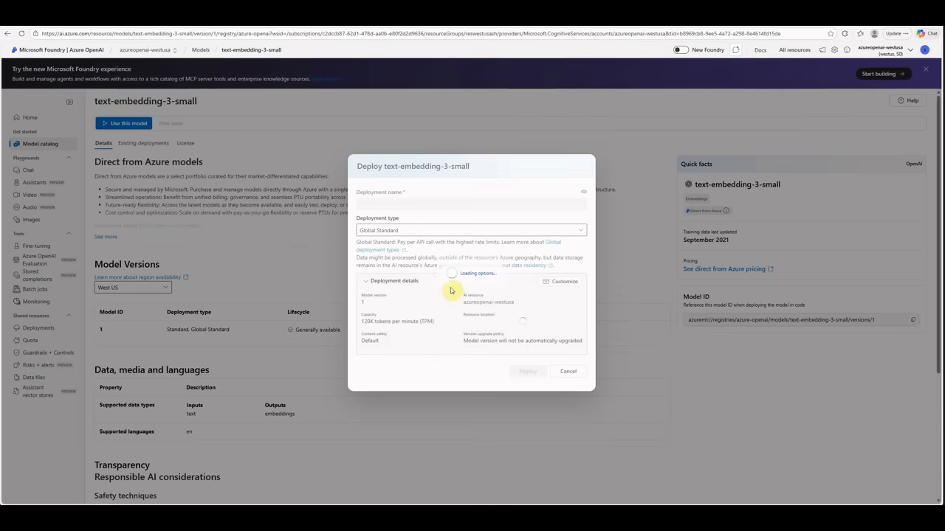
left_click(540, 373)
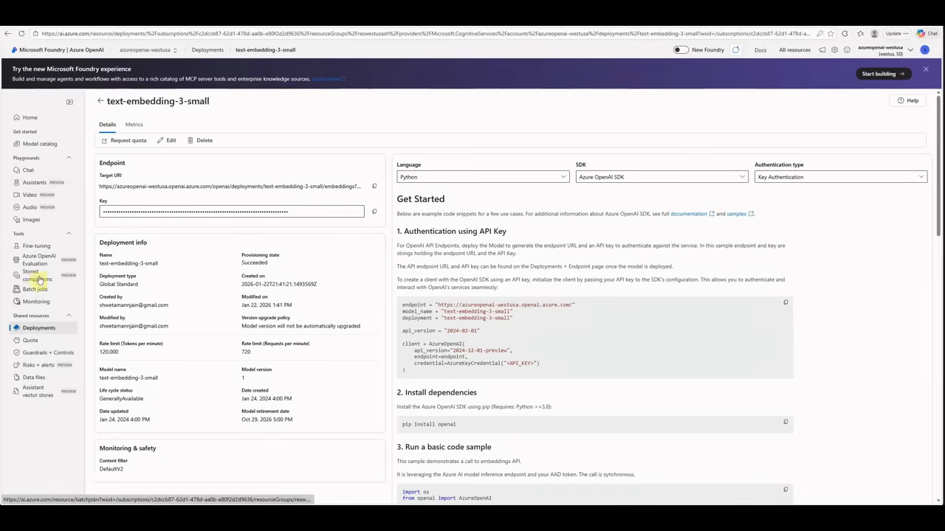
left_click(40, 331)
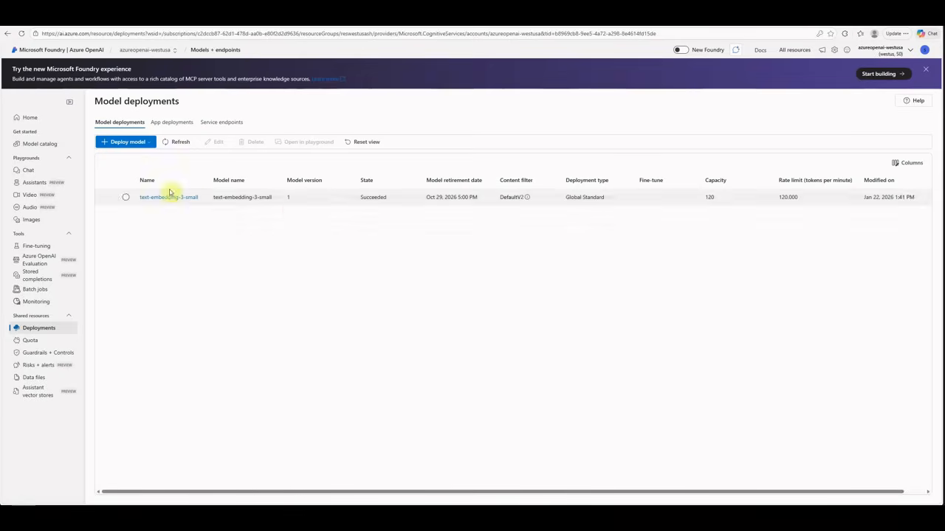
- Return to the Azure portal home and start a new storage account named sorewestusash
left_click(638, 28)
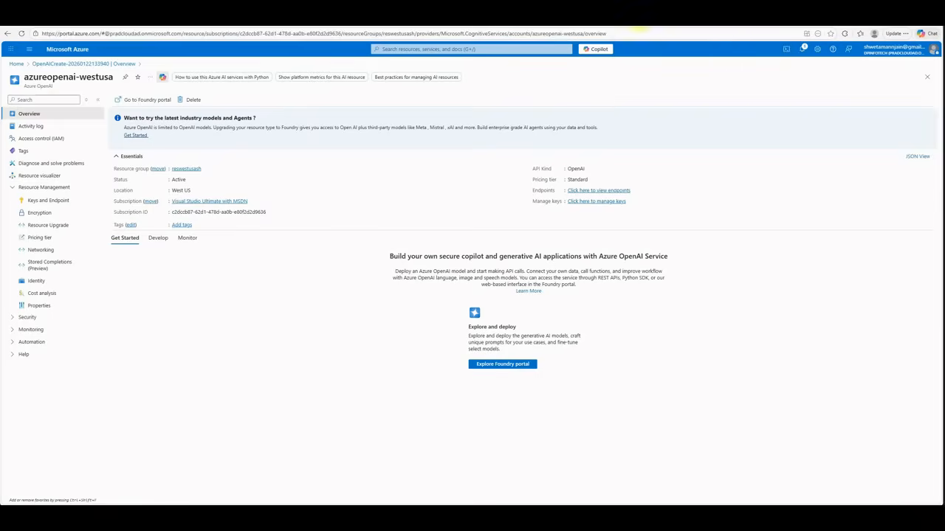
left_click(17, 65)
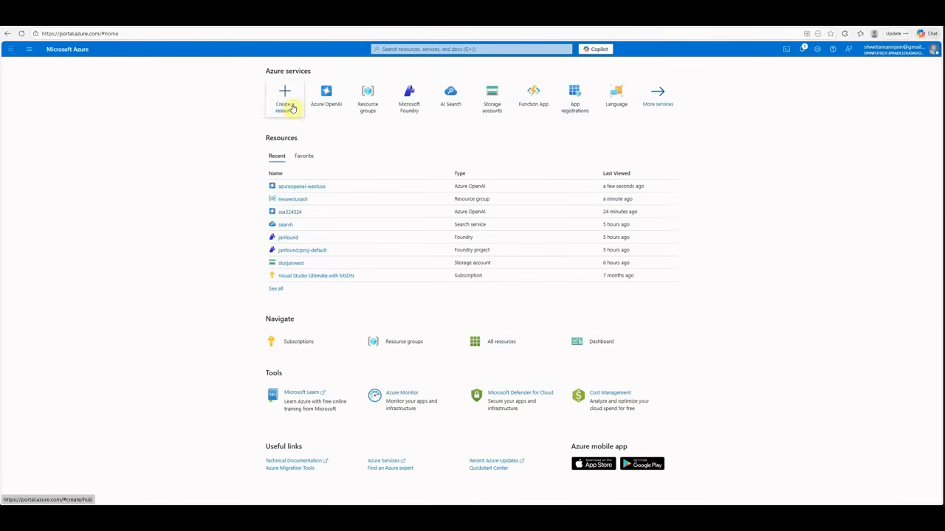
left_click(492, 102)
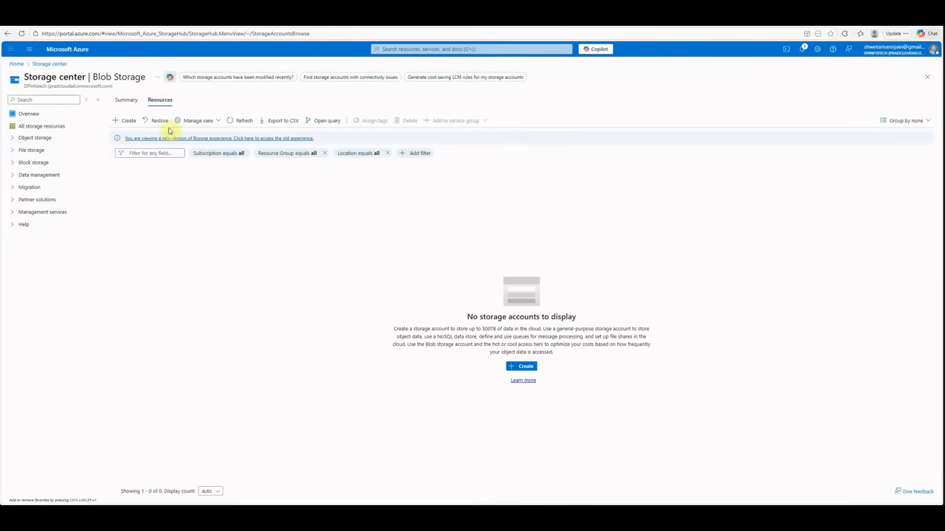
left_click(122, 121)
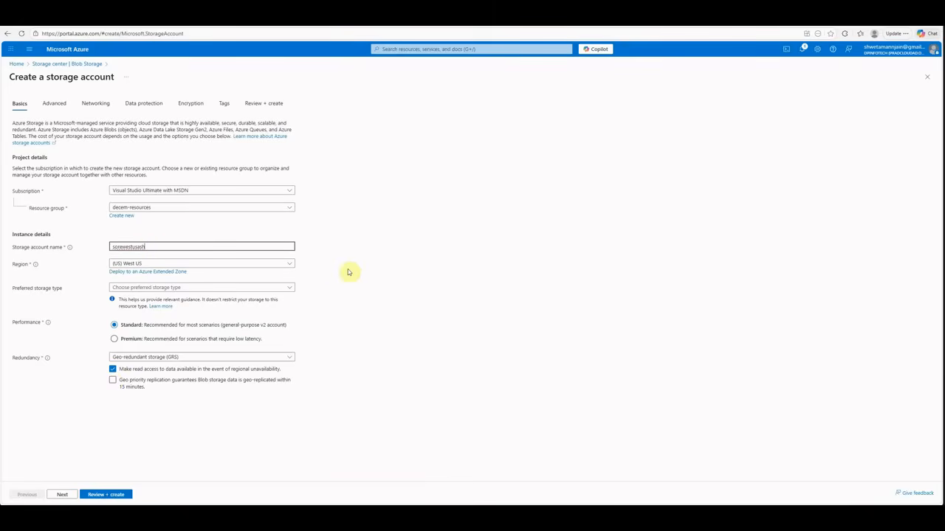
- Set the preferred storage type to Azure Blob Storage or Azure Data Lake Storage Gen 2, redundancy to Locally-redundant storage (LRS), and proceed to the review
left_click(214, 288)
left_click(181, 300)
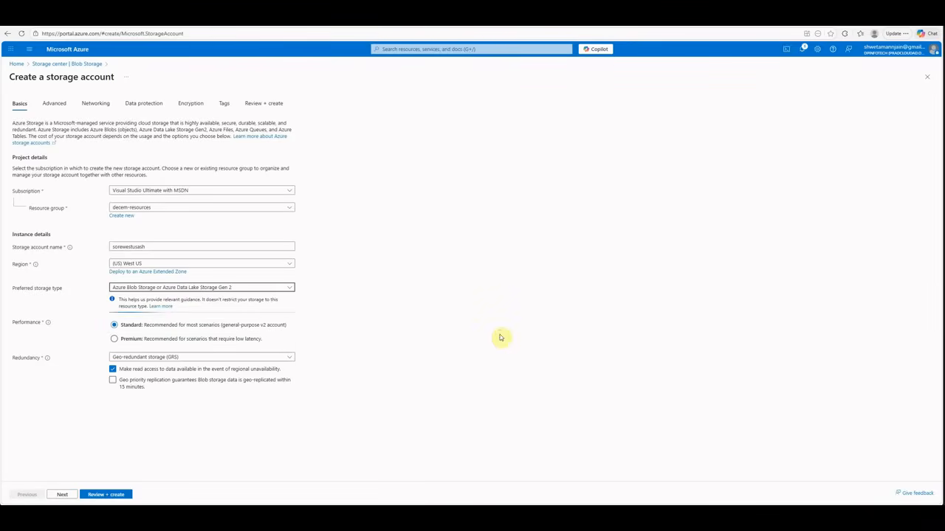
left_click(184, 361)
left_click(149, 372)
left_click(422, 413)
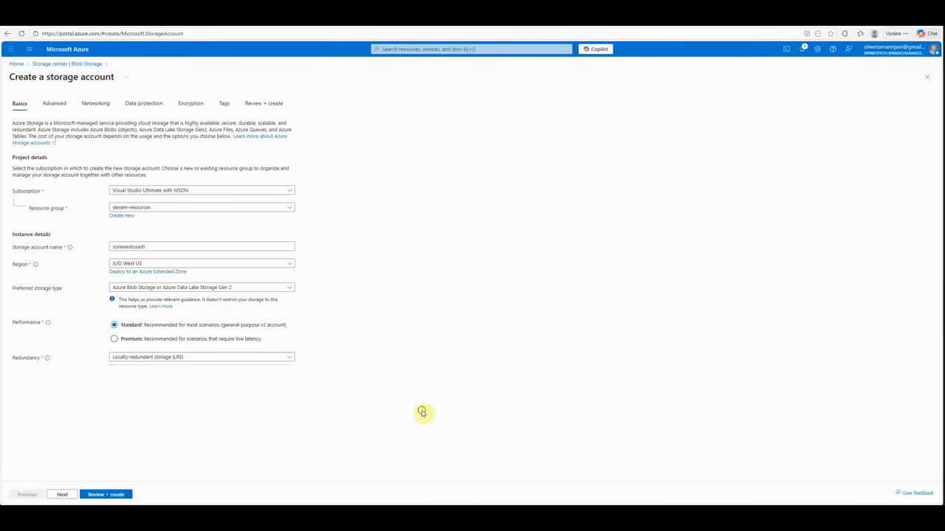
left_click(124, 495)
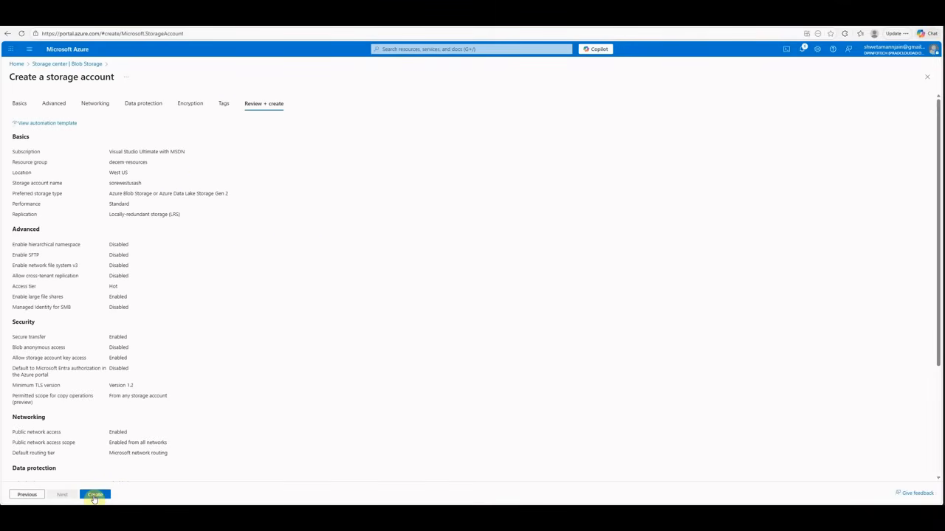
- Create the storage account with the reviewed settings and refresh its deployment status
left_click(95, 496)
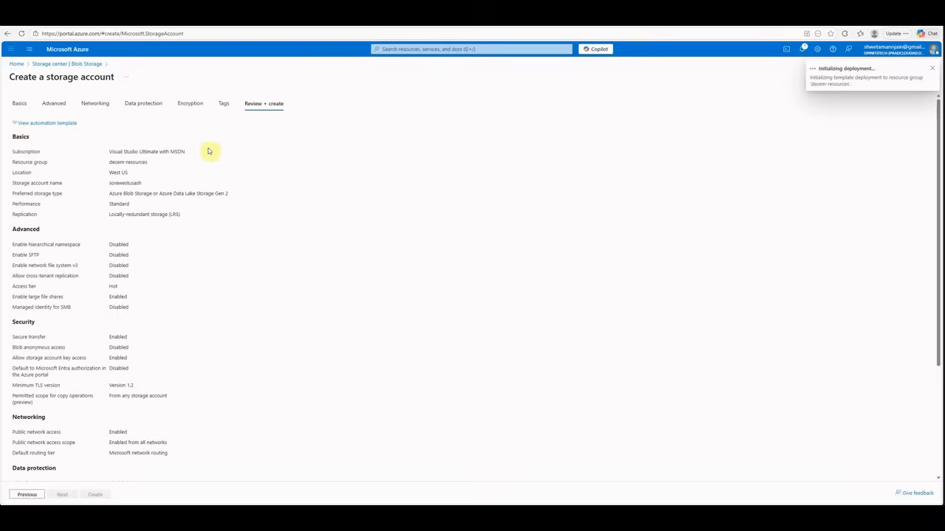
scroll(203, 298, "down", 3)
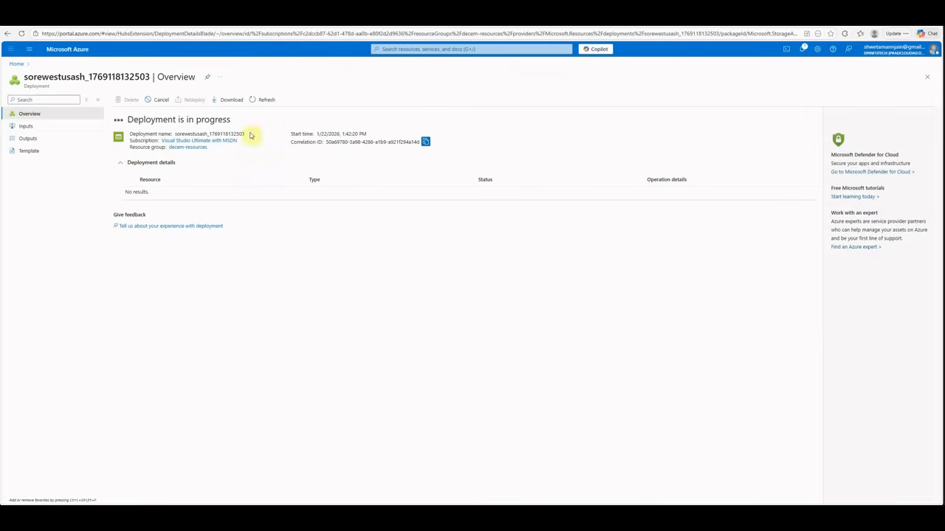
left_click(264, 101)
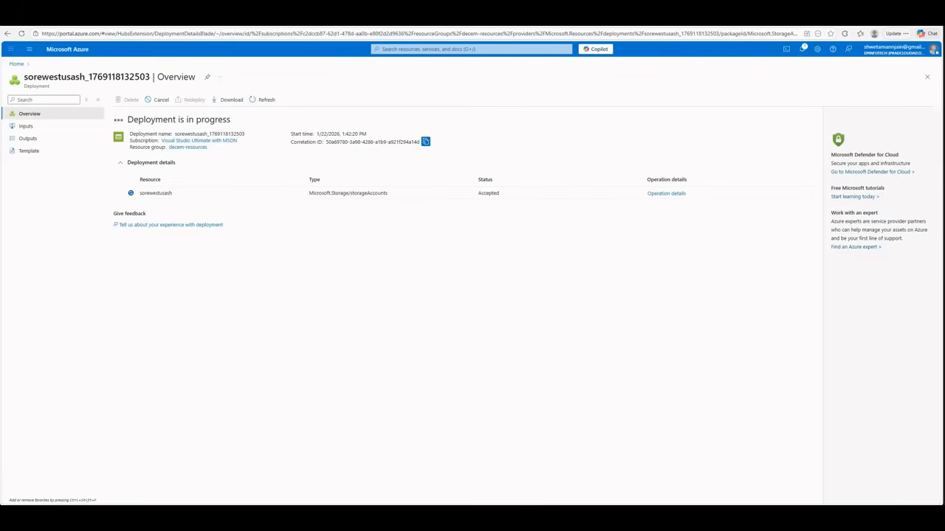
- Switch to VS Code and copy the path of the SampleData.json file
left_click(550, 515)
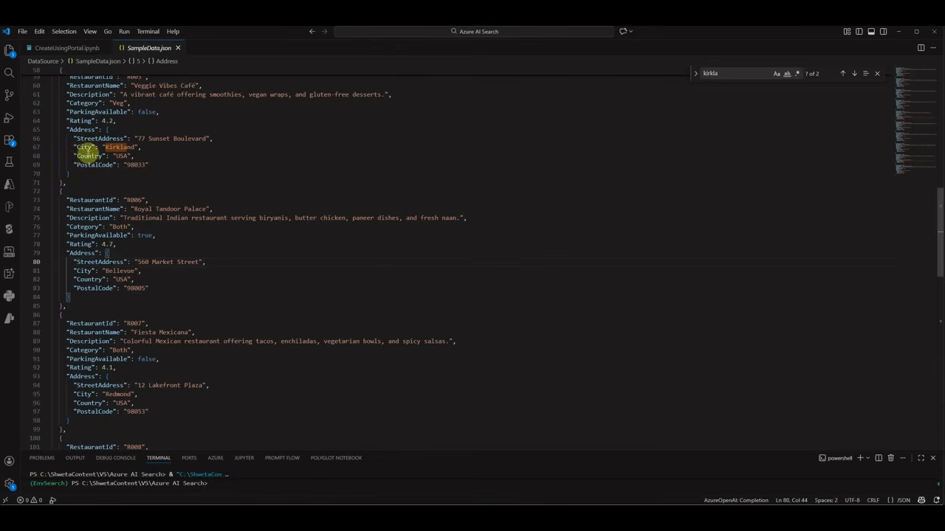
right_click(142, 51)
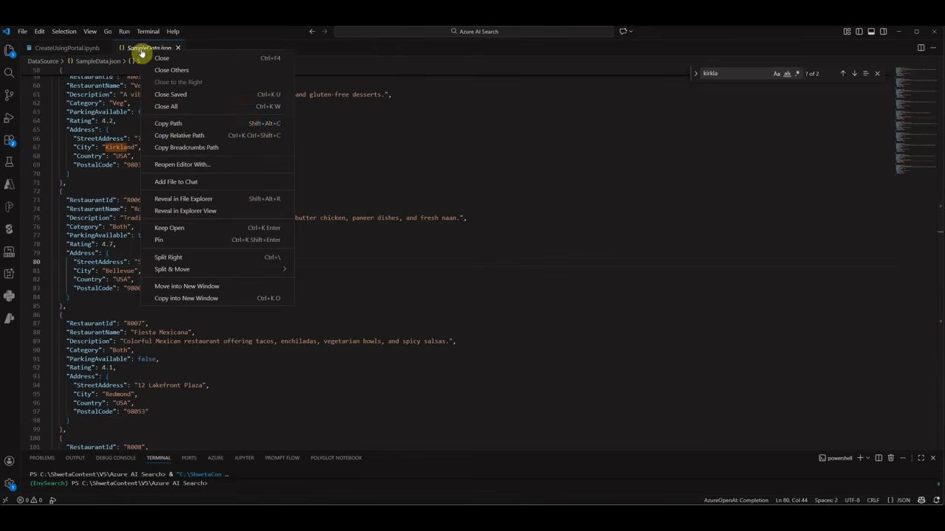
left_click(179, 136)
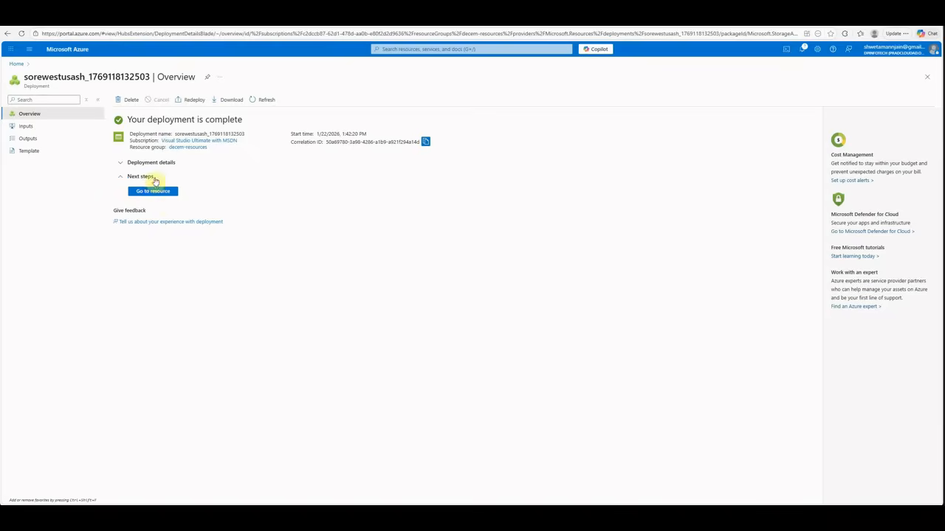
- Return to the Azure portal, open the deployed storage account, and create a blob container named storesh in its storage browser
left_click(156, 191)
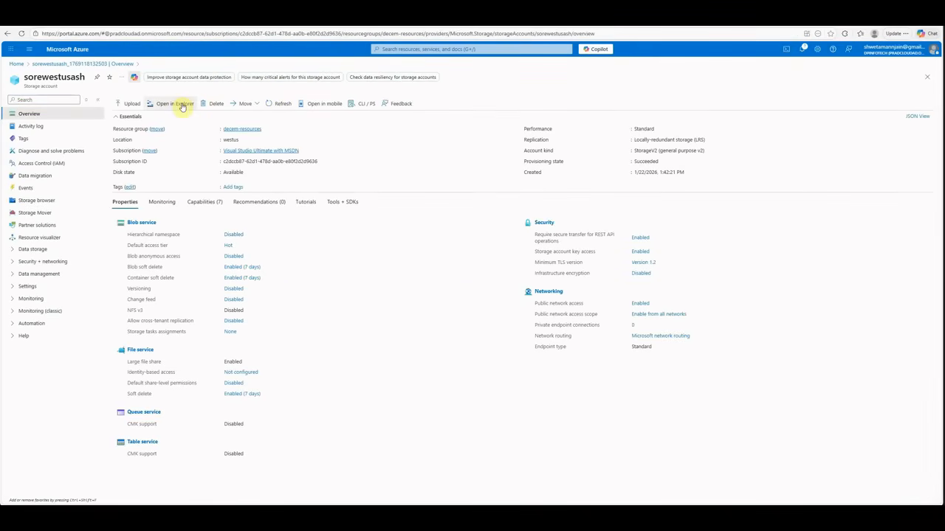
left_click(47, 201)
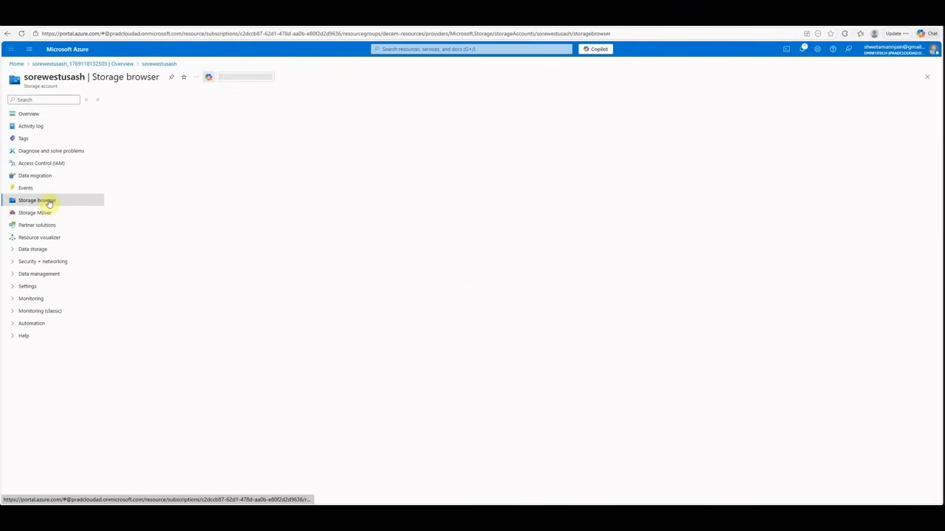
left_click(285, 168)
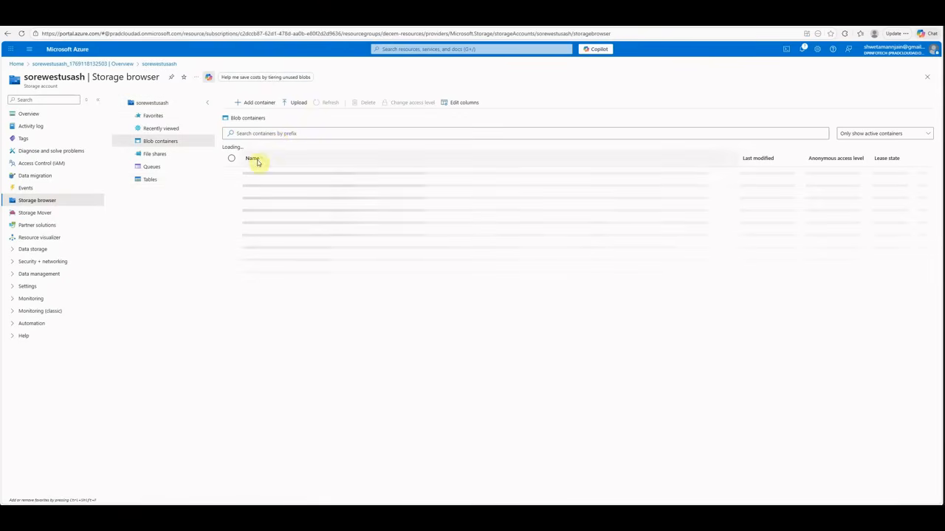
left_click(269, 104)
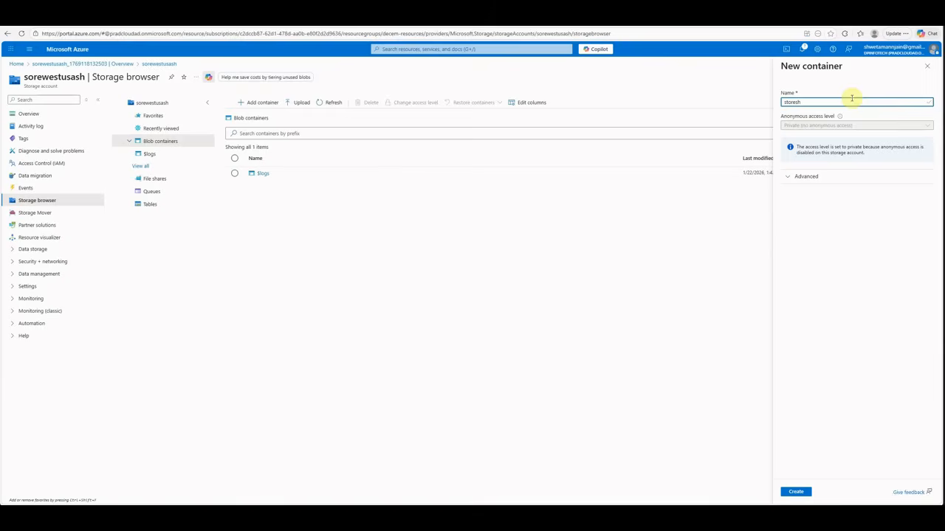
left_click(797, 492)
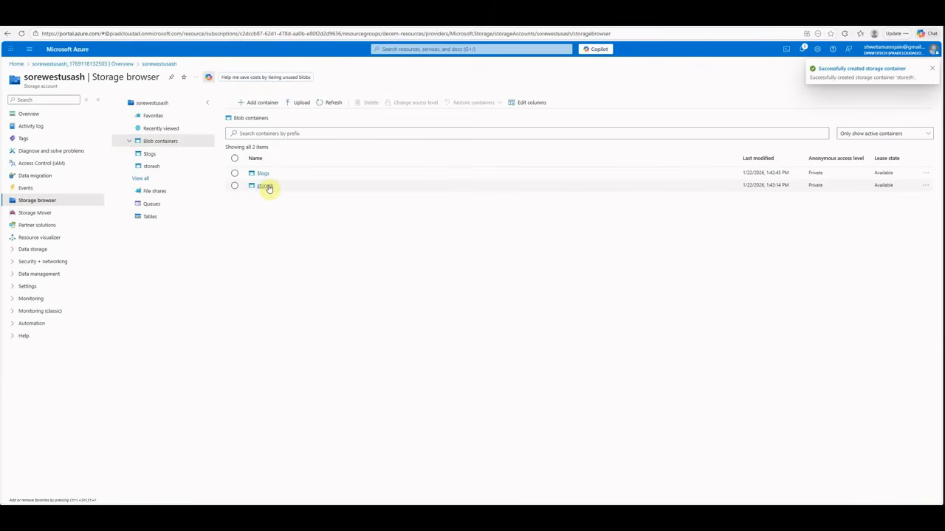
- Upload SampleData.json to the storesh container using the copied file path
left_click(265, 186)
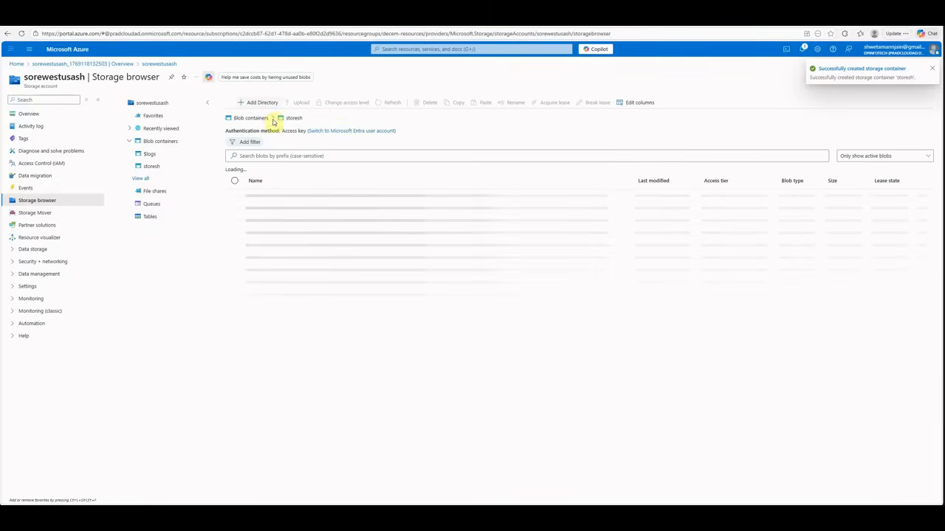
left_click(301, 104)
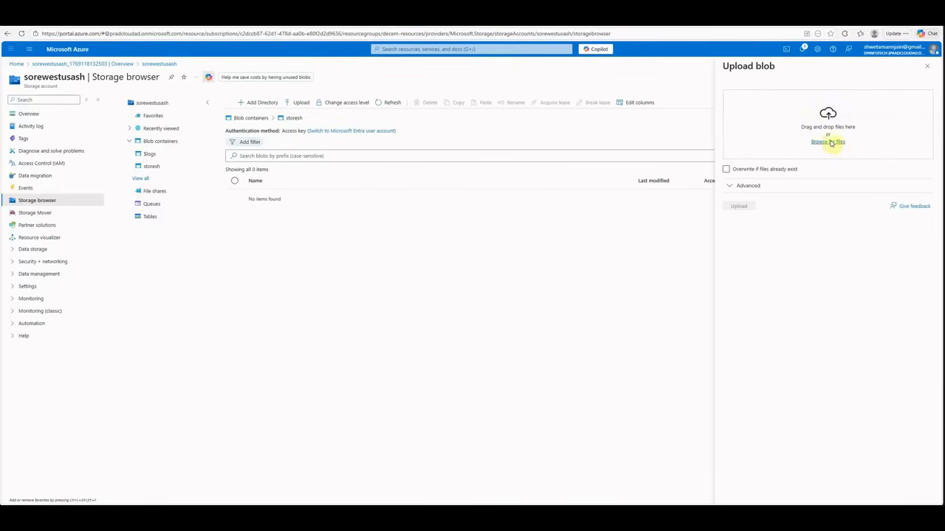
left_click(830, 142)
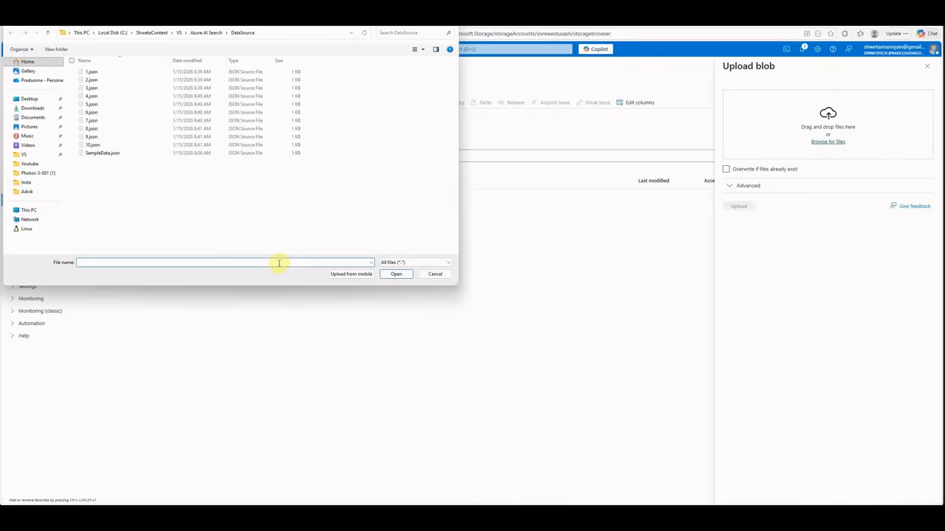
key("ctrl+v")
key("Return")
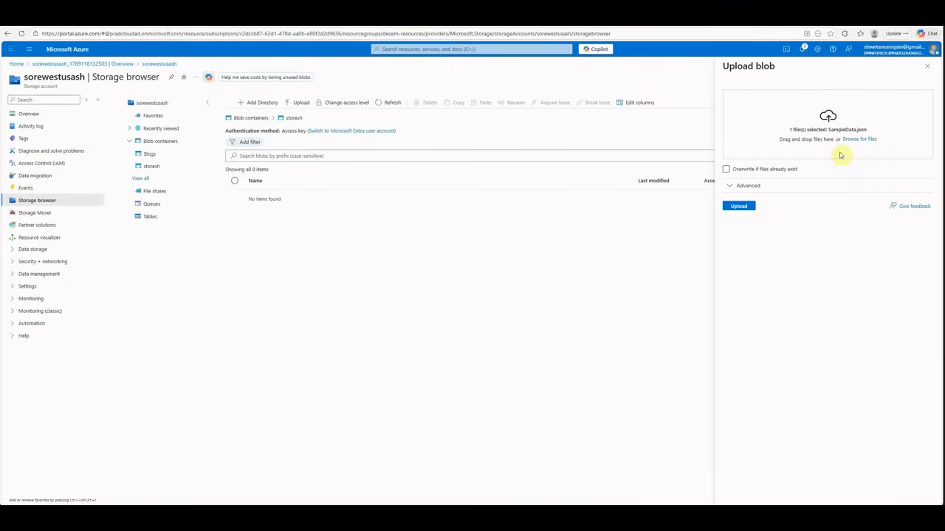
left_click(742, 206)
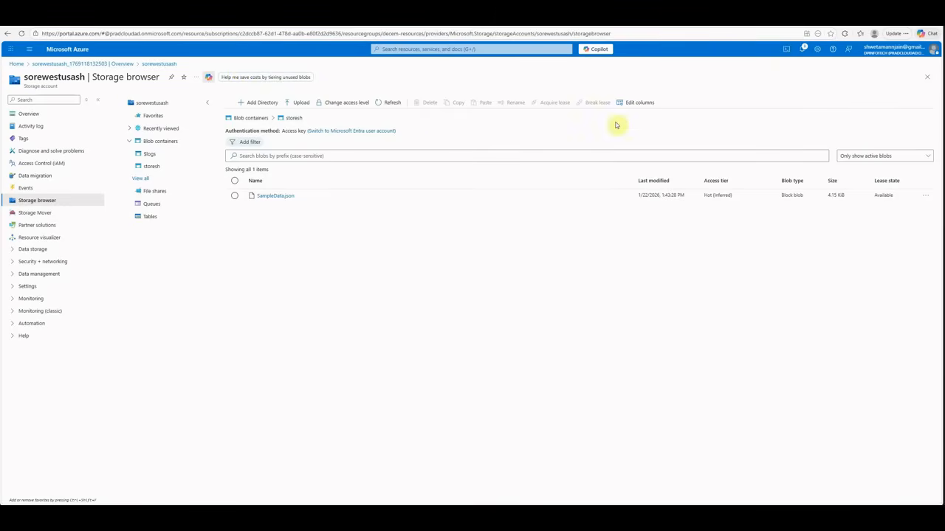
- From the portal home, start a new AI Search service named aisearchwestusa in the reswestusash resource group
left_click(16, 65)
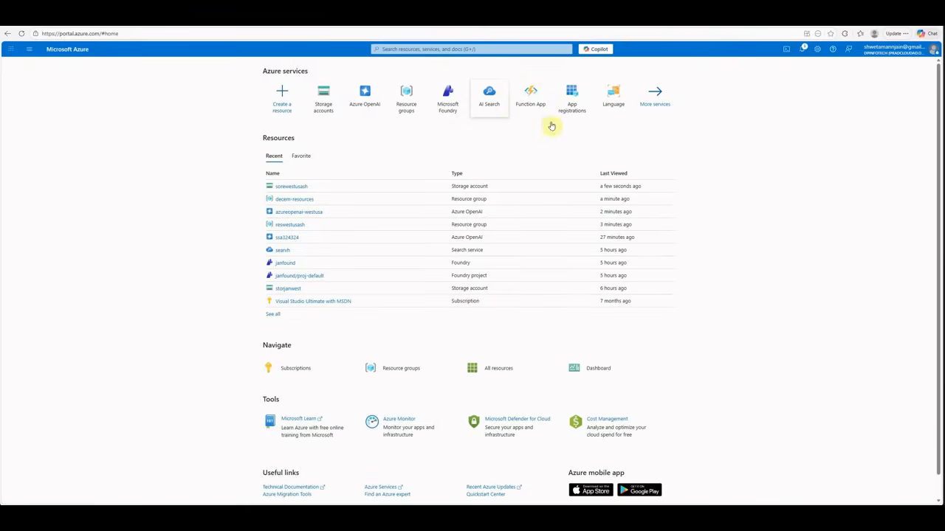
left_click(489, 95)
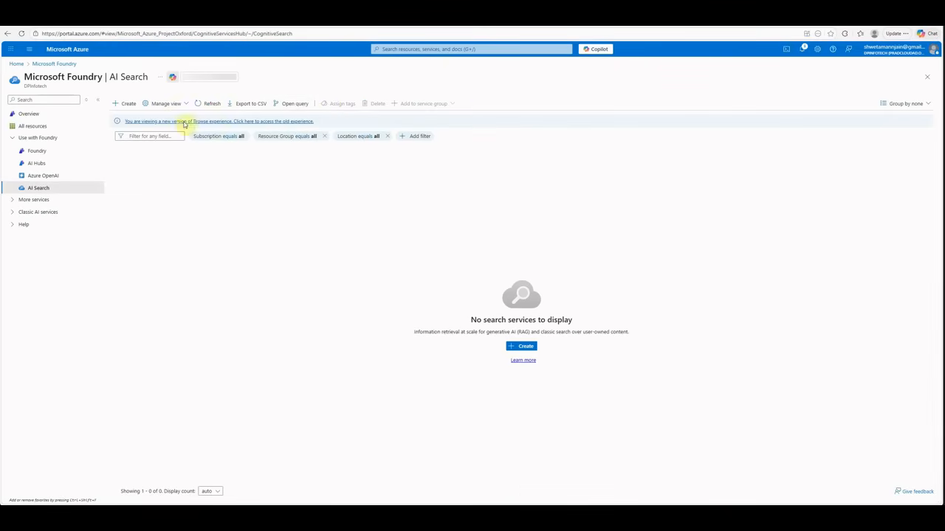
left_click(124, 103)
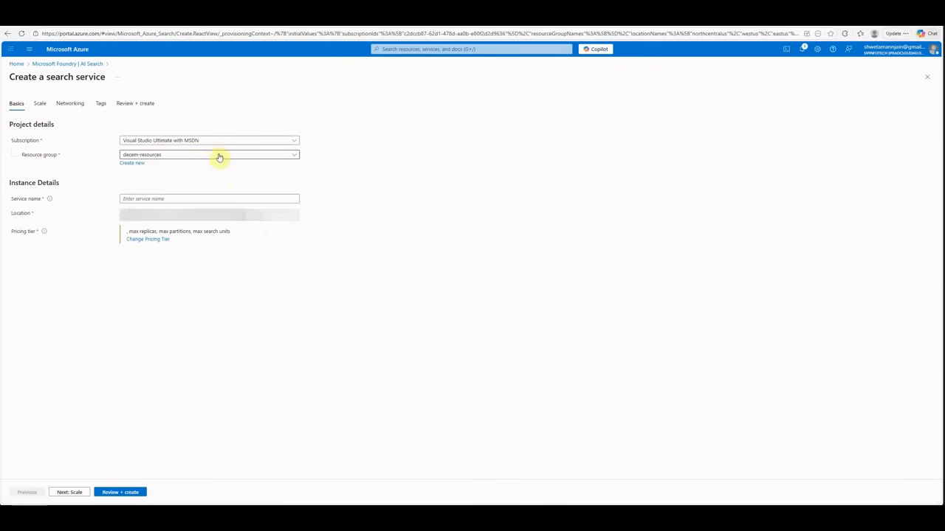
left_click(156, 155)
left_click(148, 196)
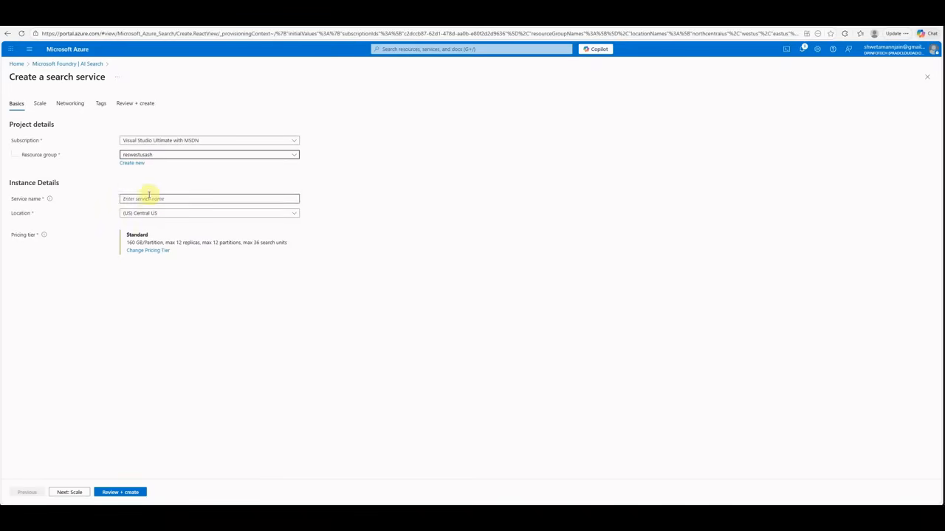
left_click(182, 197)
type("aisearchwestusa")
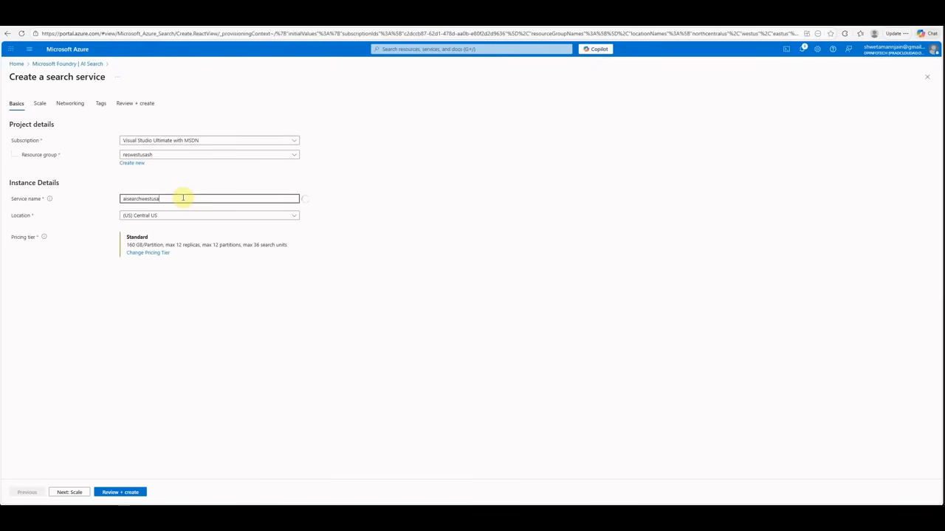
- Set the search service's location to (US) West US and its pricing tier to Free
left_click(224, 214)
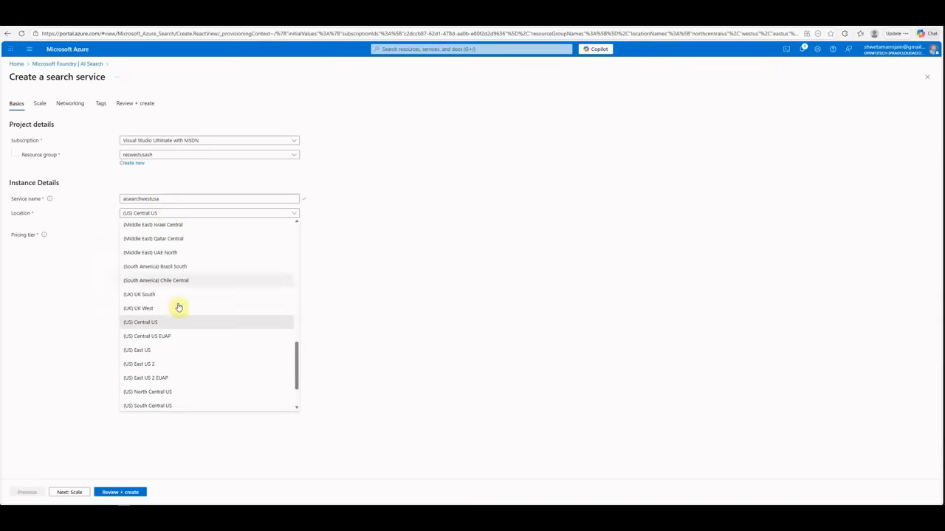
scroll(180, 306, "up", 10)
left_click(181, 225)
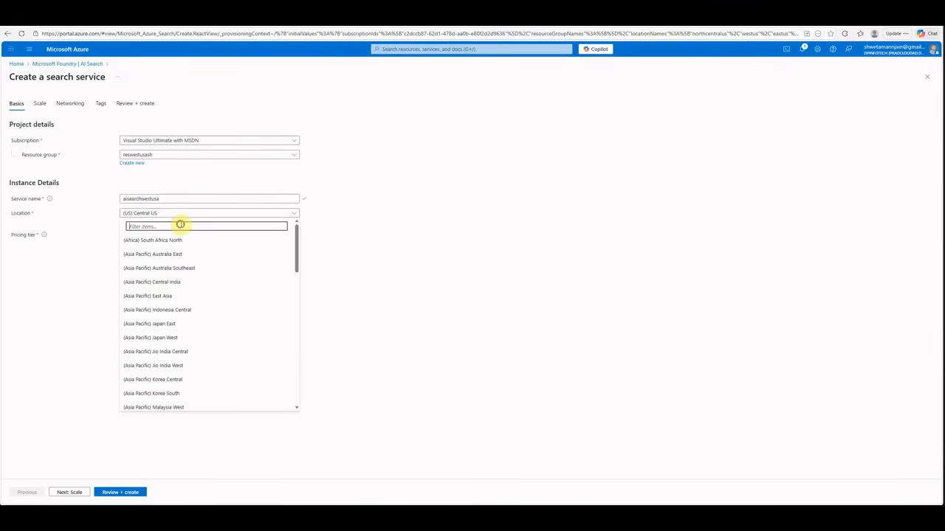
type("west")
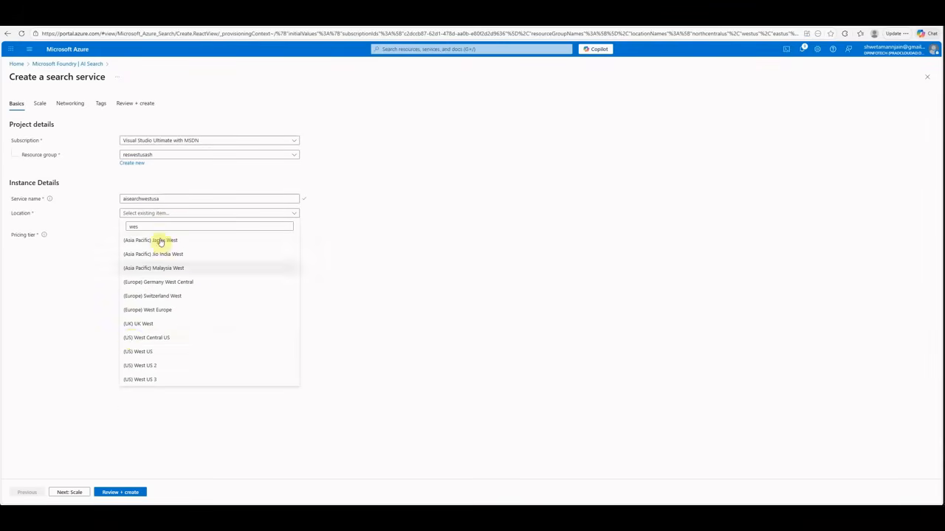
left_click(146, 351)
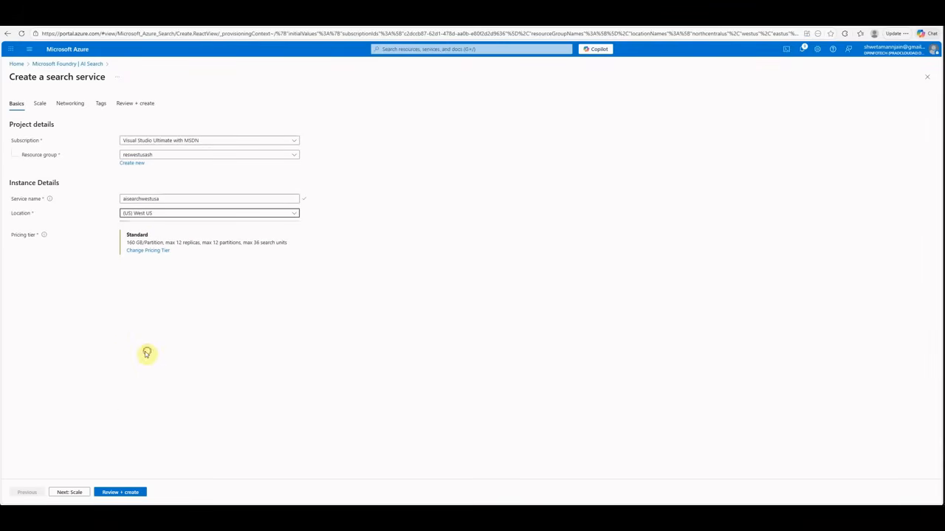
left_click(152, 251)
left_click(60, 123)
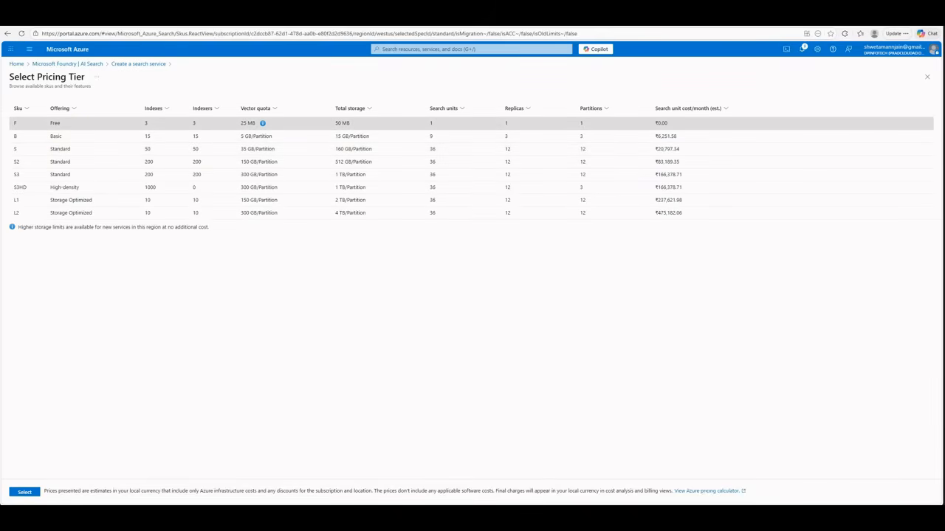
left_click(24, 493)
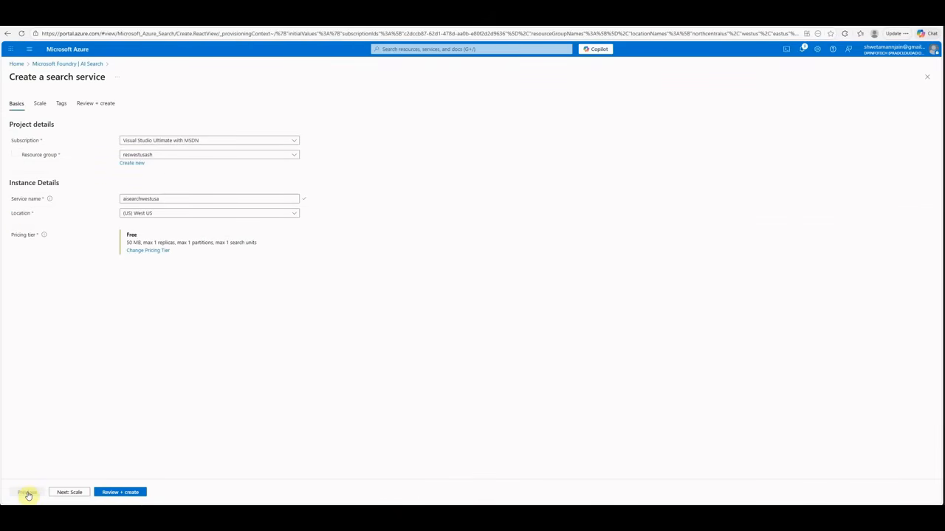
- Review and create the search service, and open the deployed resource
left_click(122, 495)
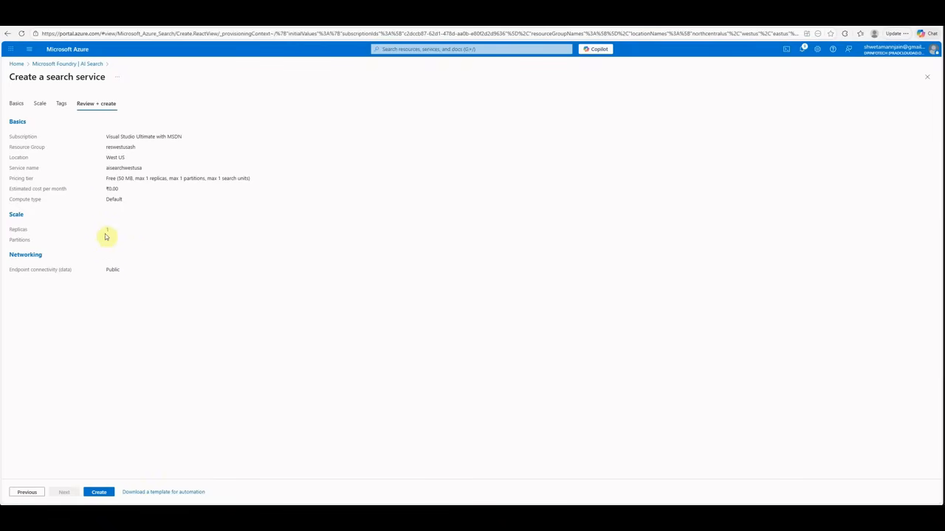
left_click(99, 493)
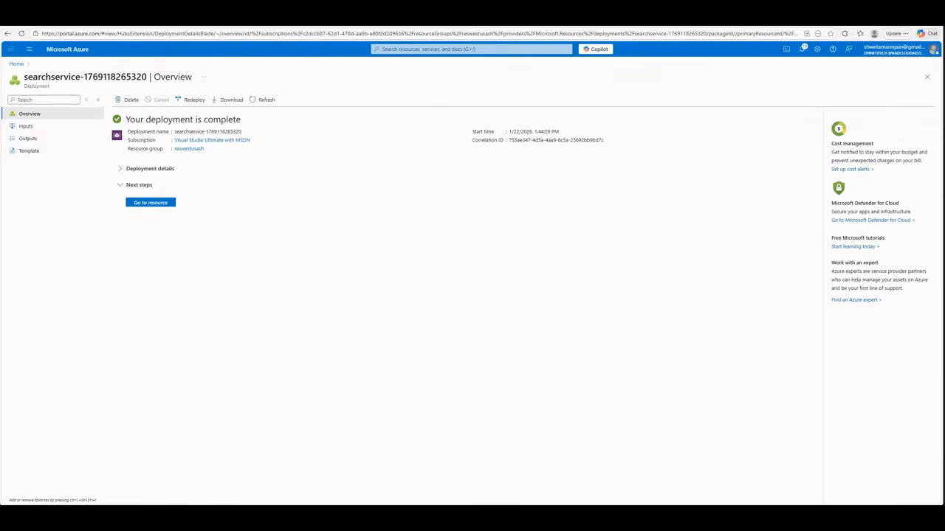
left_click(150, 204)
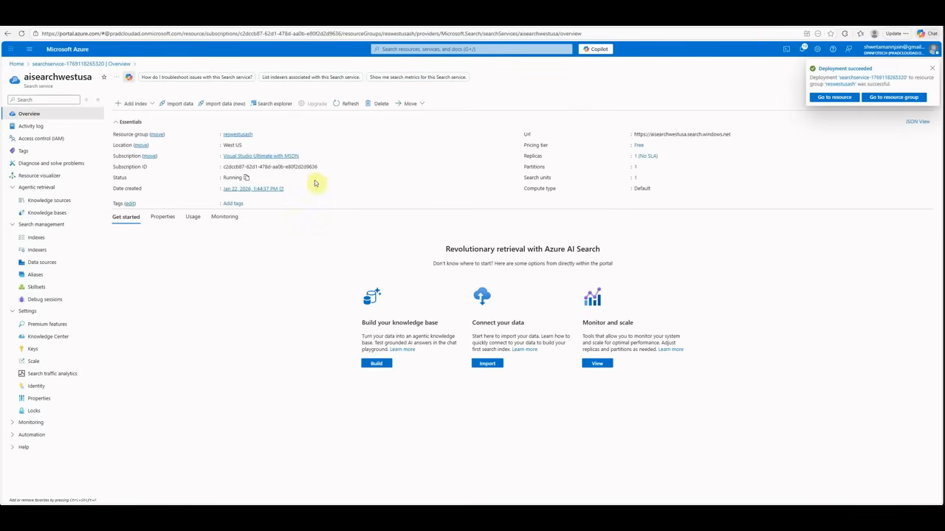
left_click(239, 107)
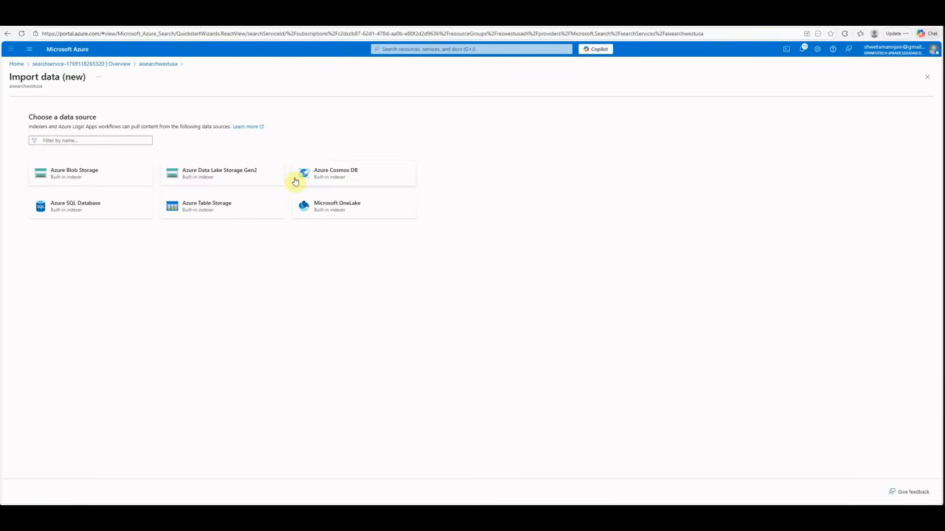
left_click(106, 175)
left_click(106, 175)
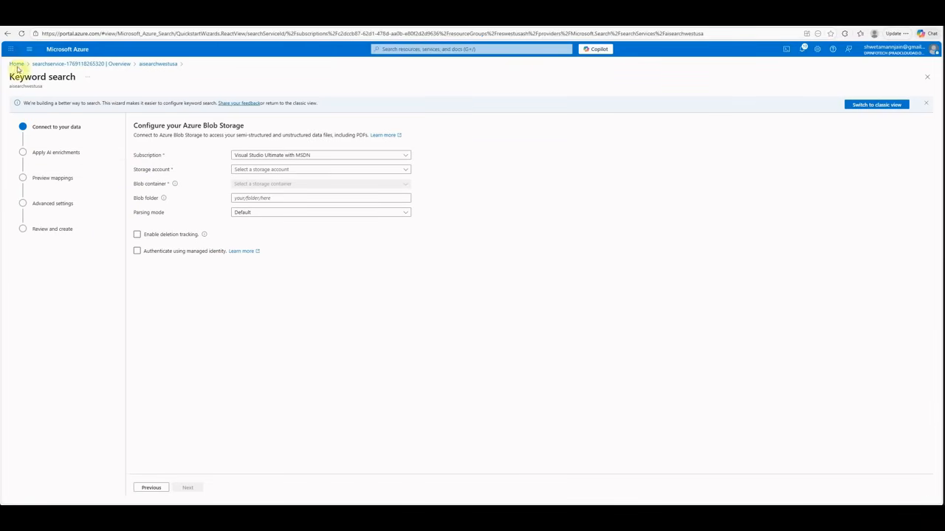
left_click(7, 33)
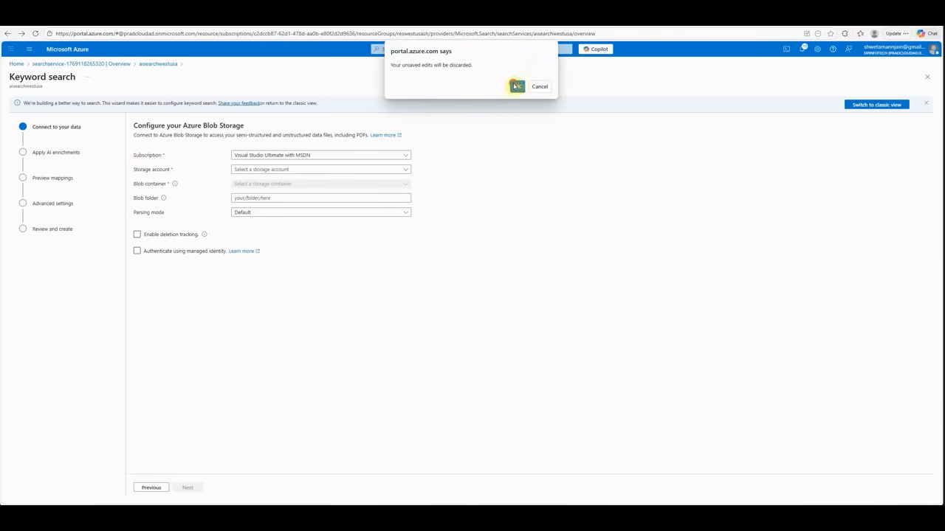
left_click(516, 85)
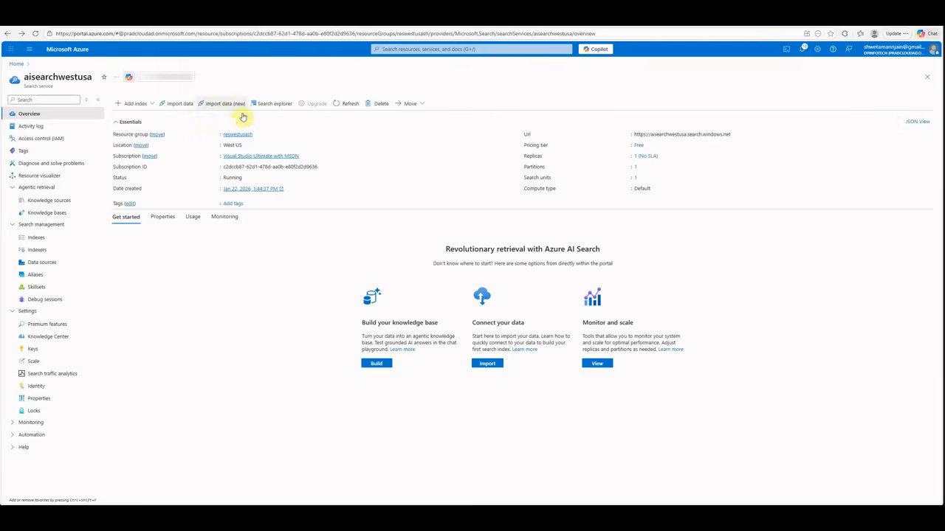
- Start the new data import for the search service with Azure Blob Storage as the source and RAG as the scenario
left_click(230, 104)
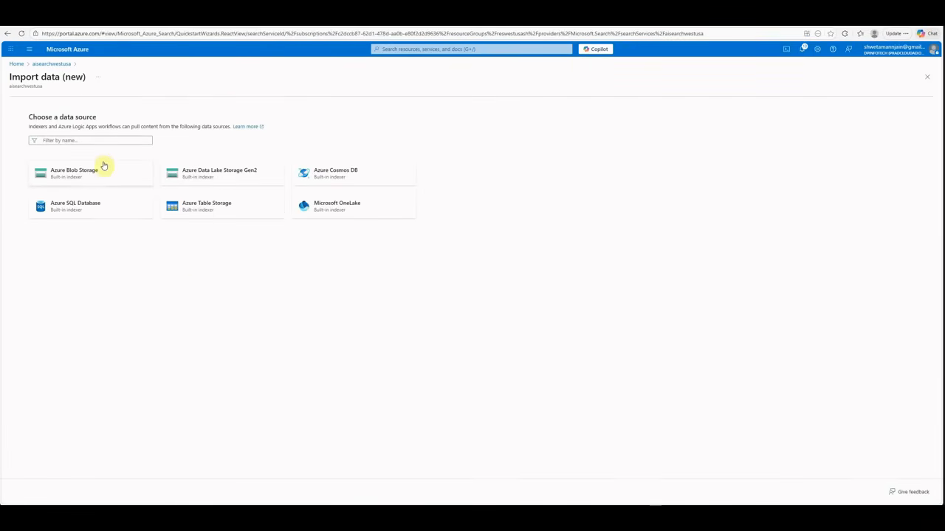
left_click(113, 176)
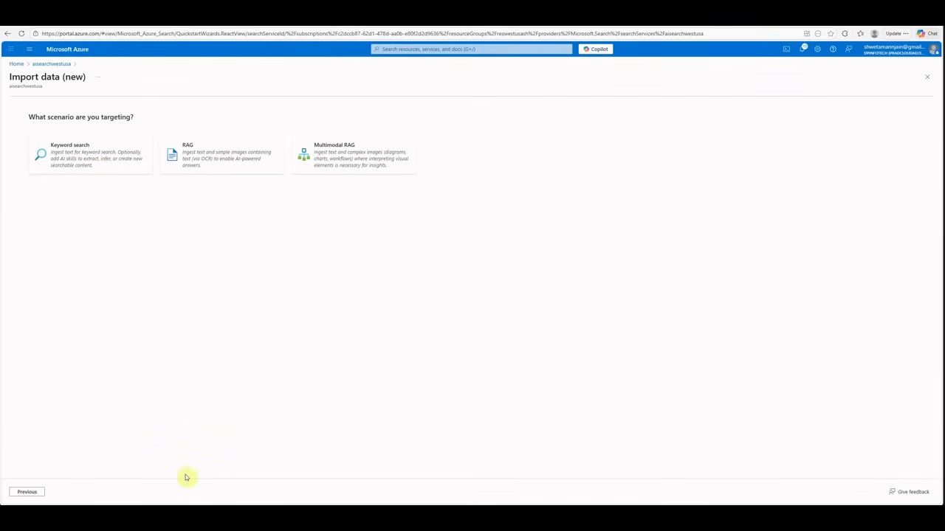
left_click(225, 160)
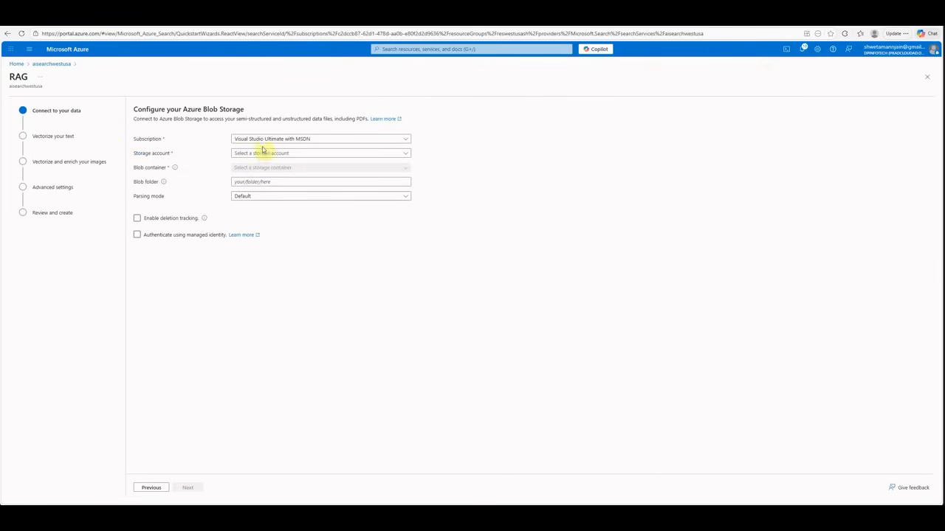
- Connect the import to the storesh container in the sorewestusash storage account, using JSON array parsing mode
left_click(337, 153)
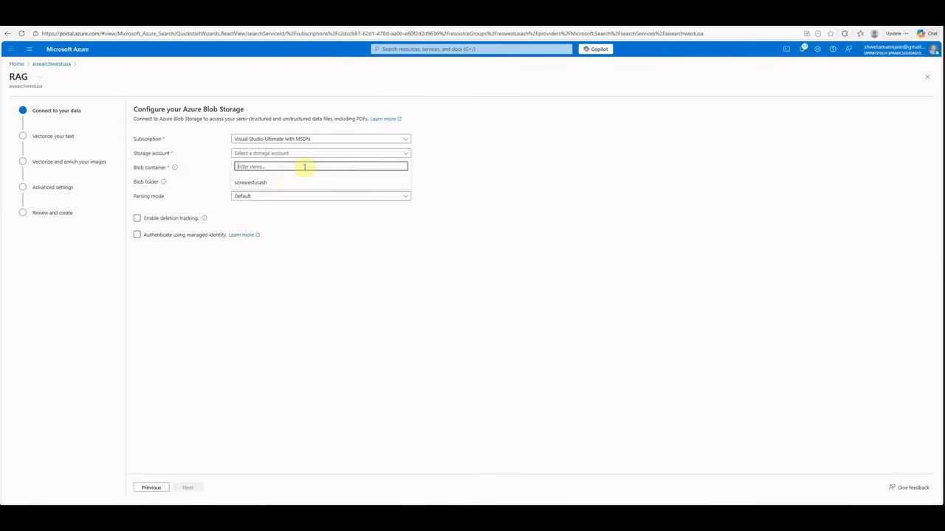
left_click(264, 185)
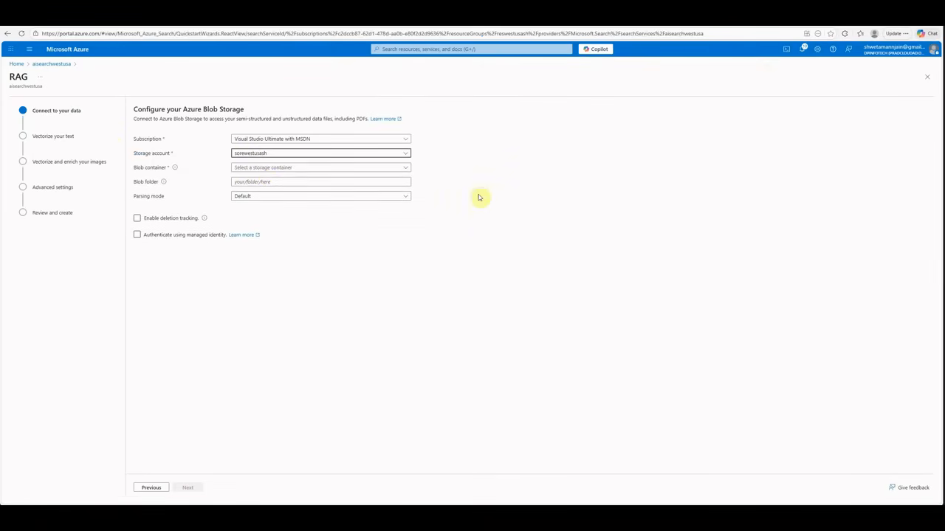
left_click(354, 168)
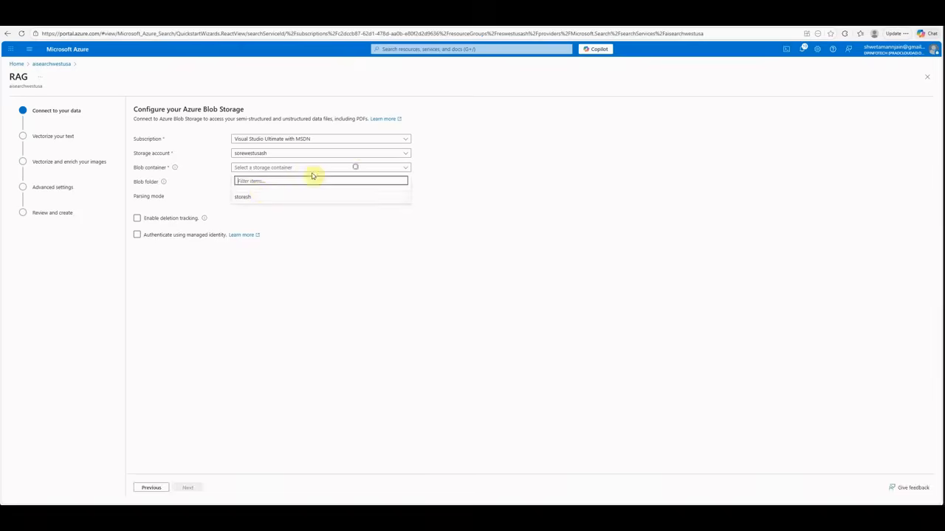
left_click(246, 198)
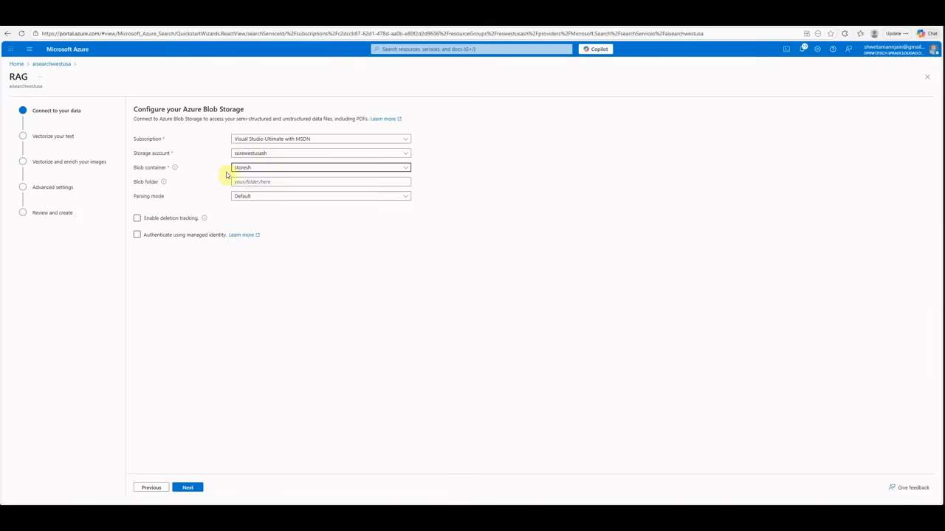
left_click(276, 197)
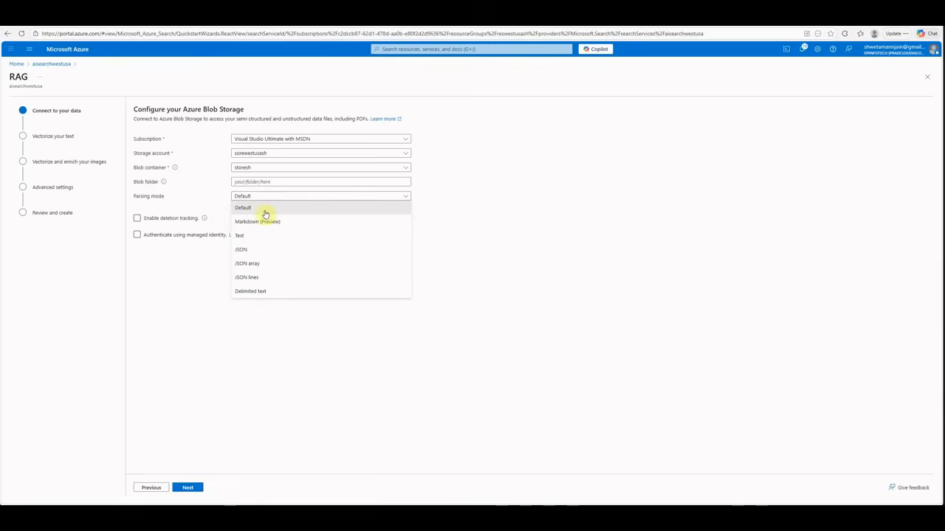
left_click(273, 266)
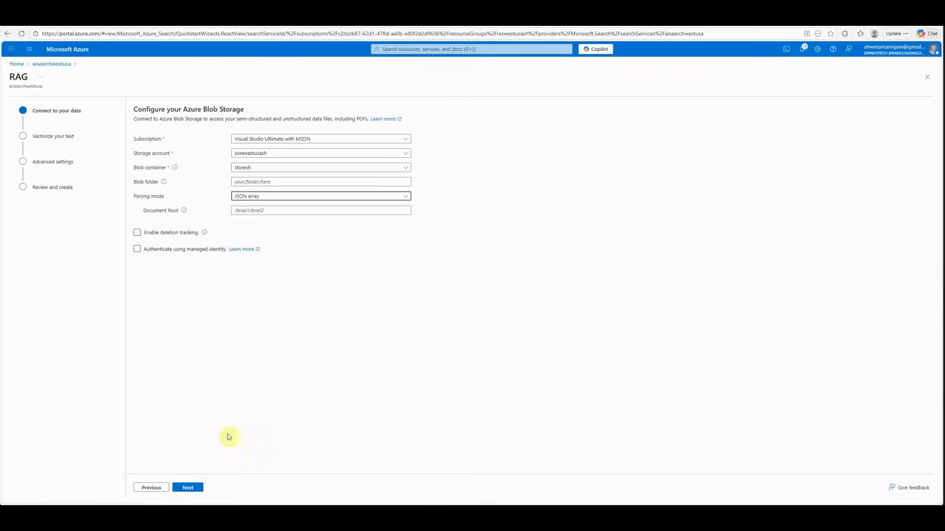
left_click(189, 488)
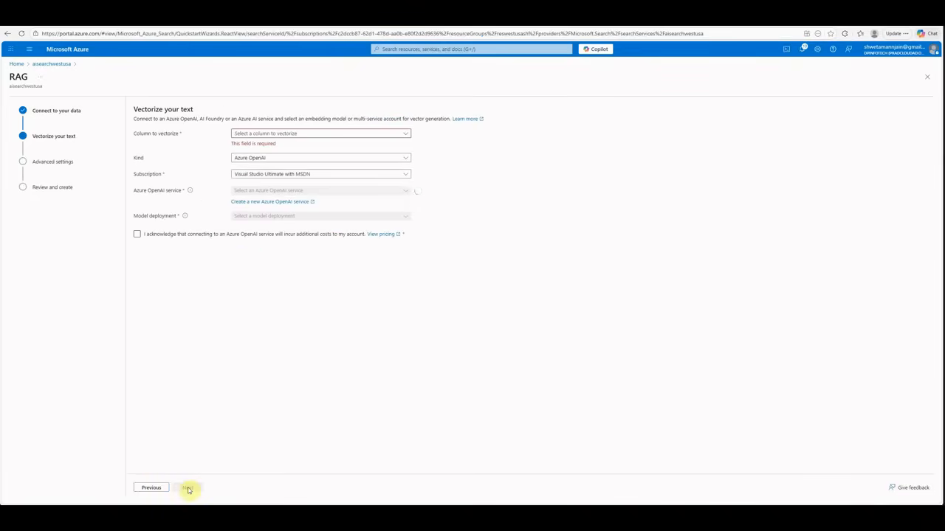
- Choose Description as the column to vectorize, with Azure OpenAI as the vectorization kind
left_click(400, 135)
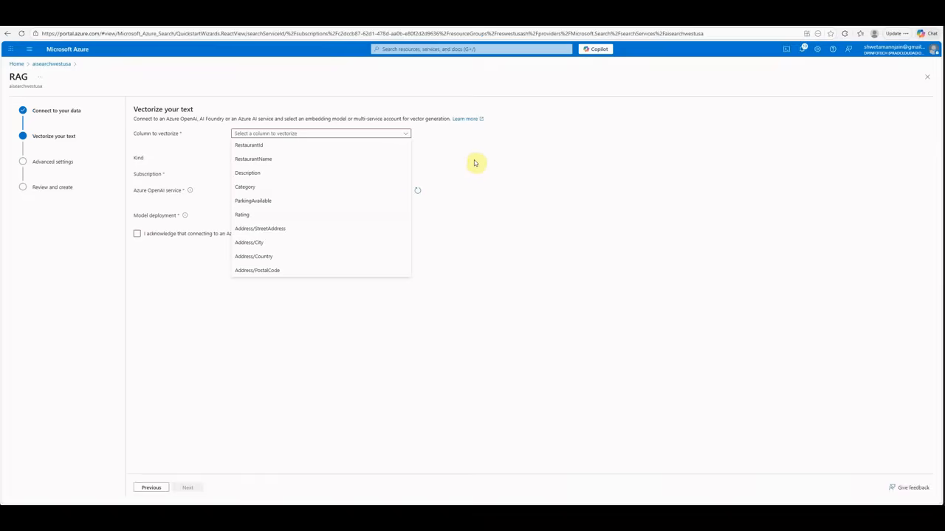
left_click(261, 174)
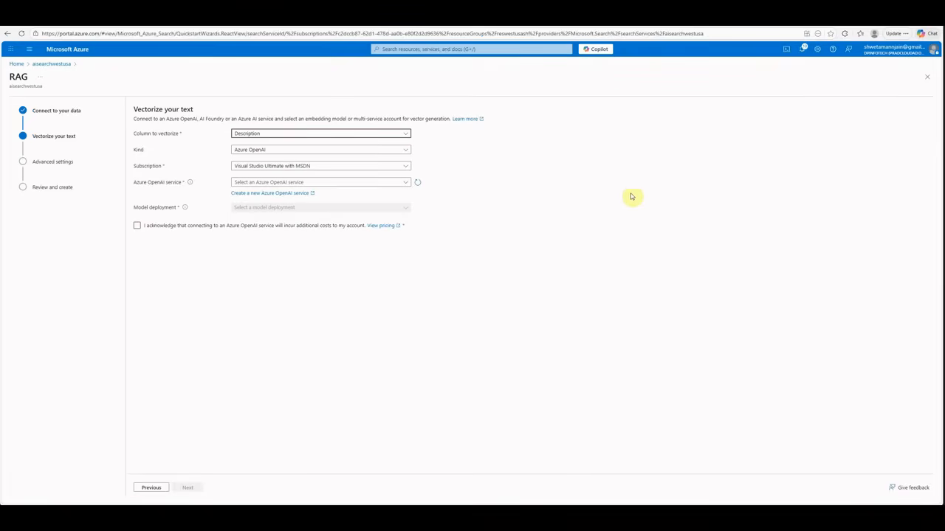
left_click(404, 131)
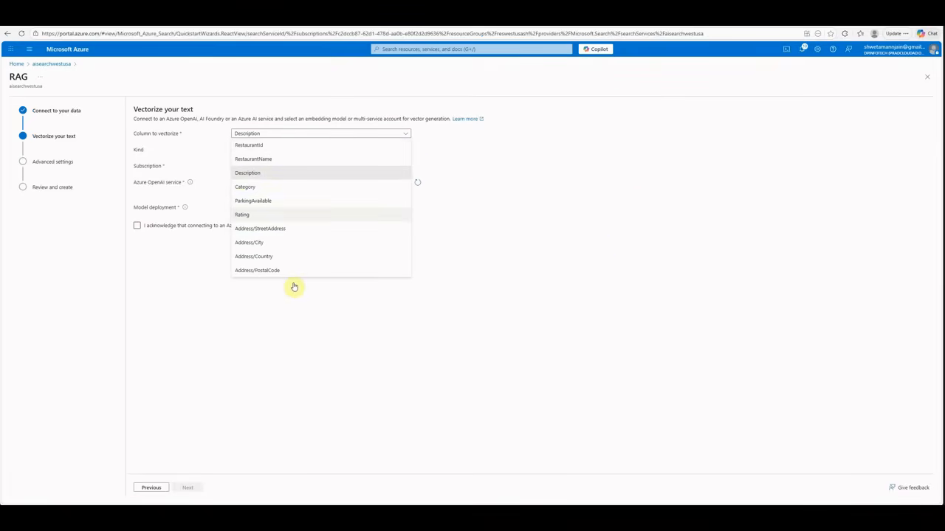
left_click(535, 310)
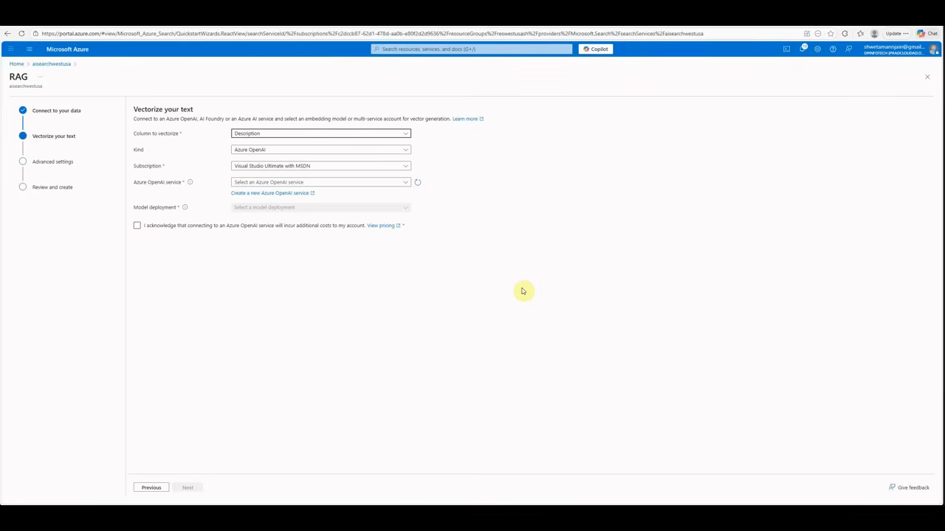
left_click(404, 152)
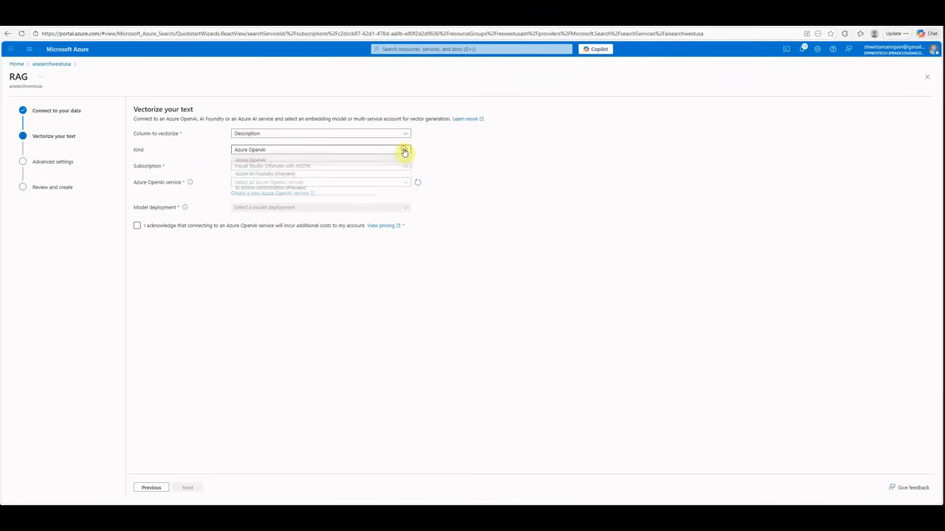
left_click(249, 162)
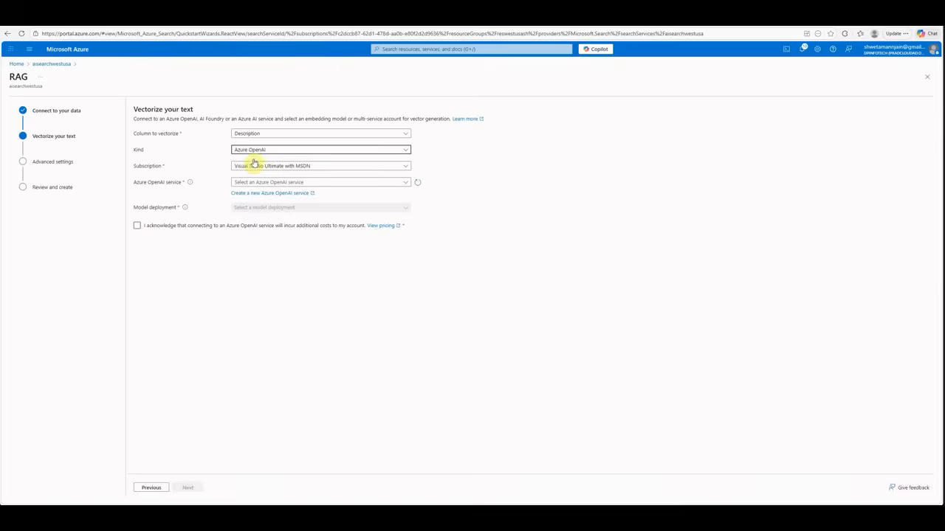
left_click(261, 150)
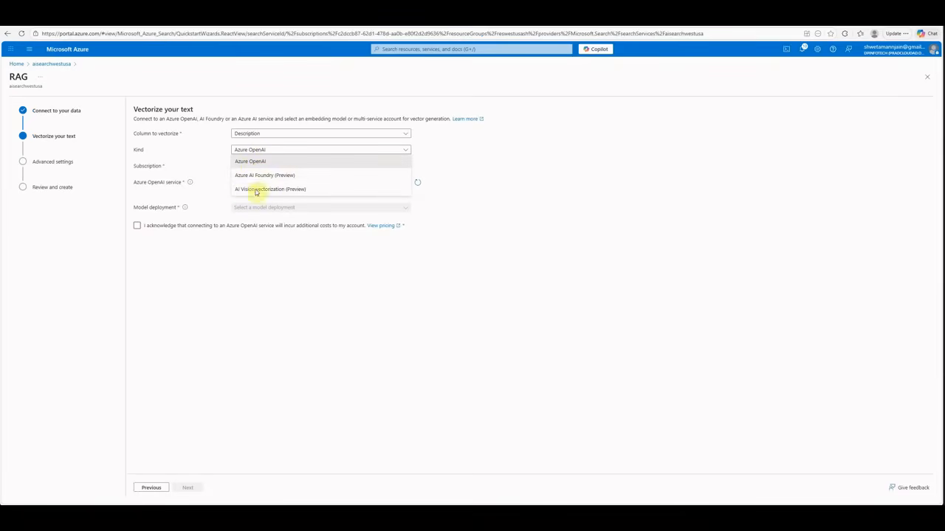
left_click(648, 281)
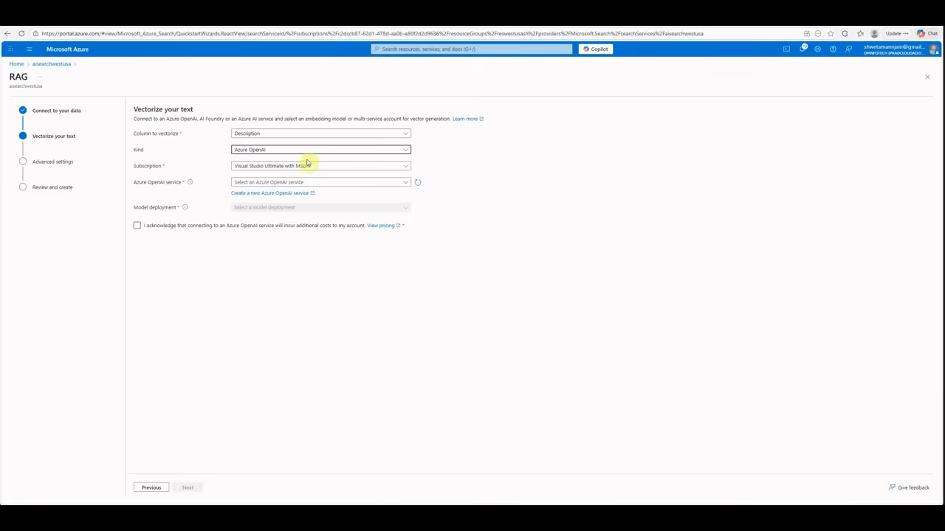
- Select the azureopenai-westusa service with the text-embedding-3-small deployment, acknowledge the additional costs, and continue to the advanced settings
left_click(302, 183)
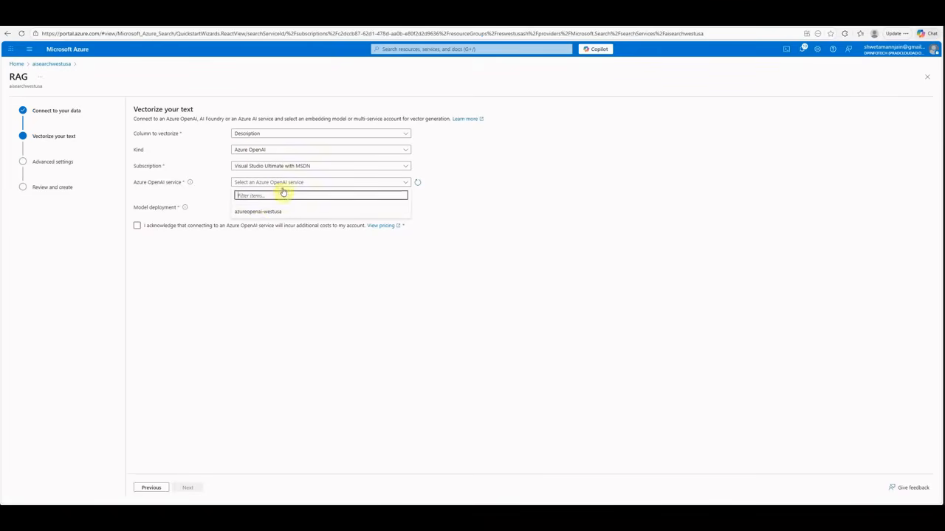
left_click(257, 213)
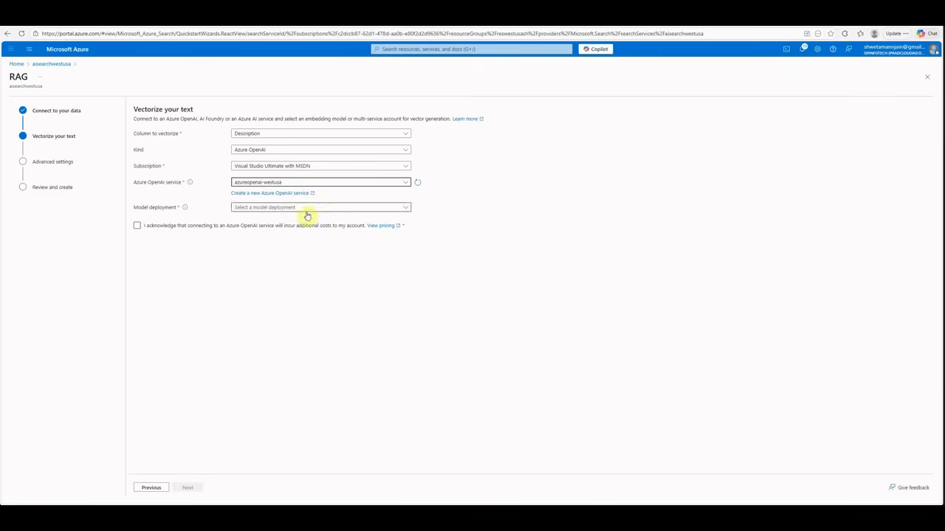
left_click(315, 210)
left_click(261, 237)
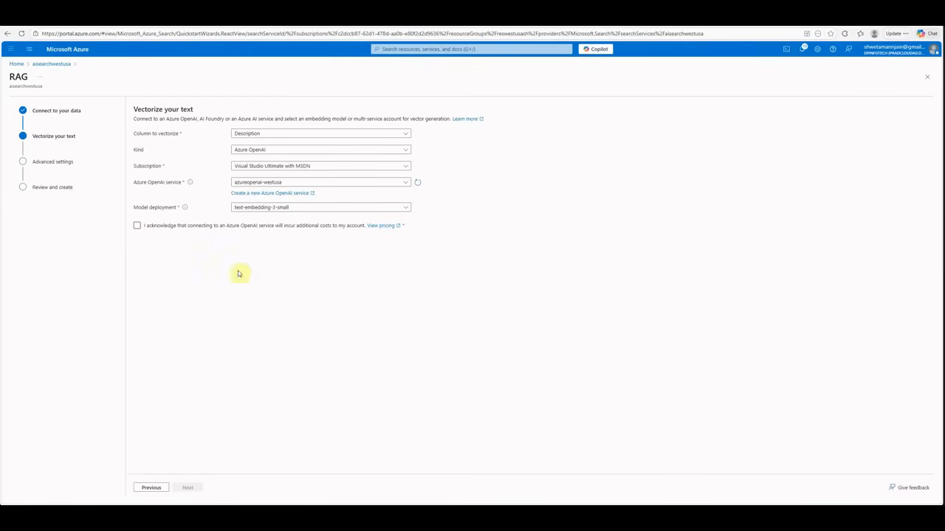
left_click(138, 227)
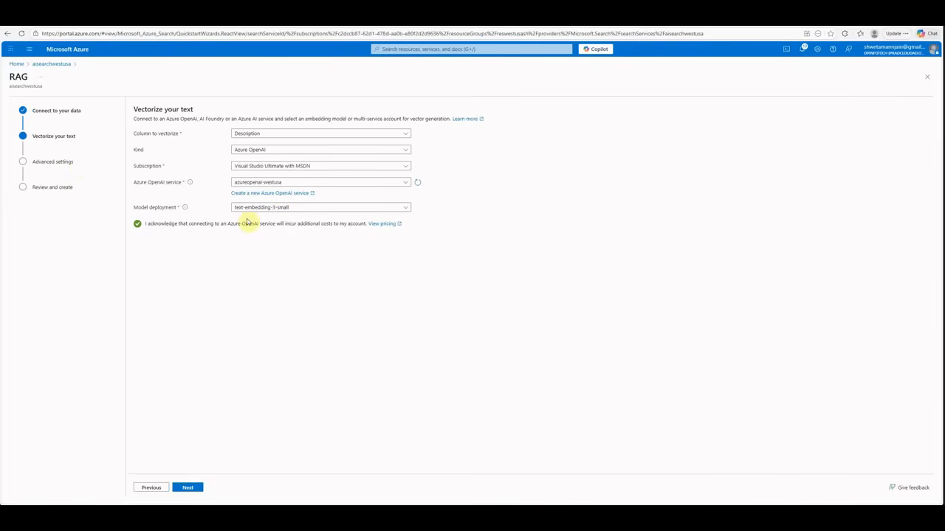
left_click(194, 492)
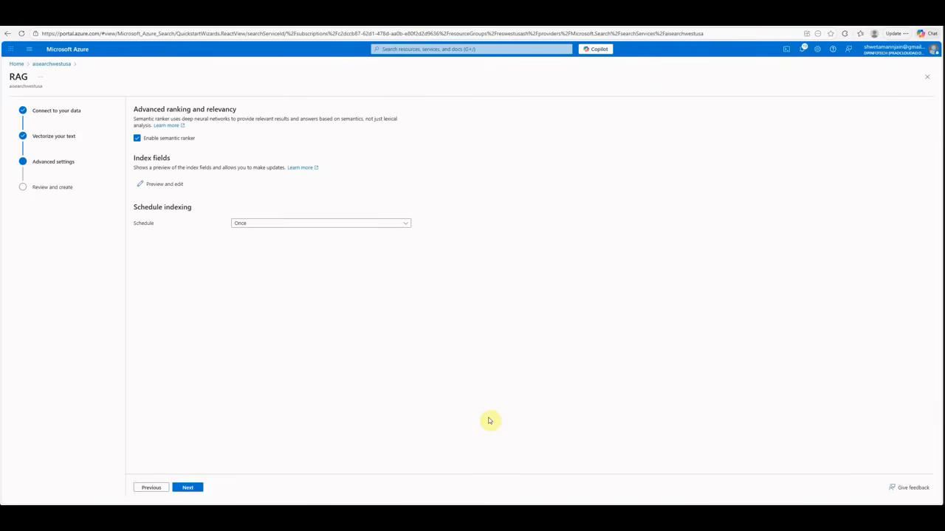
- Disable the semantic ranker and examine the index field definitions, closing them without saving
left_click(160, 139)
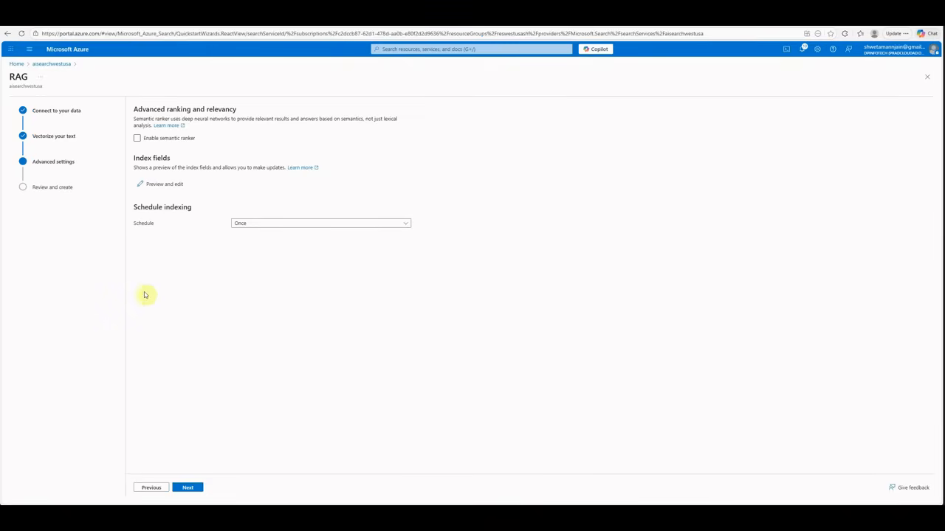
left_click(163, 184)
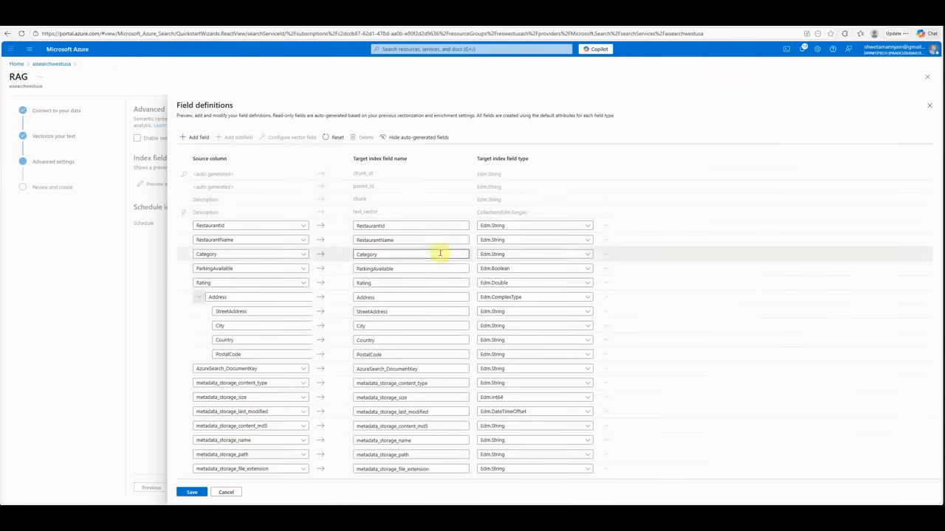
left_click(414, 222)
double_click(402, 225)
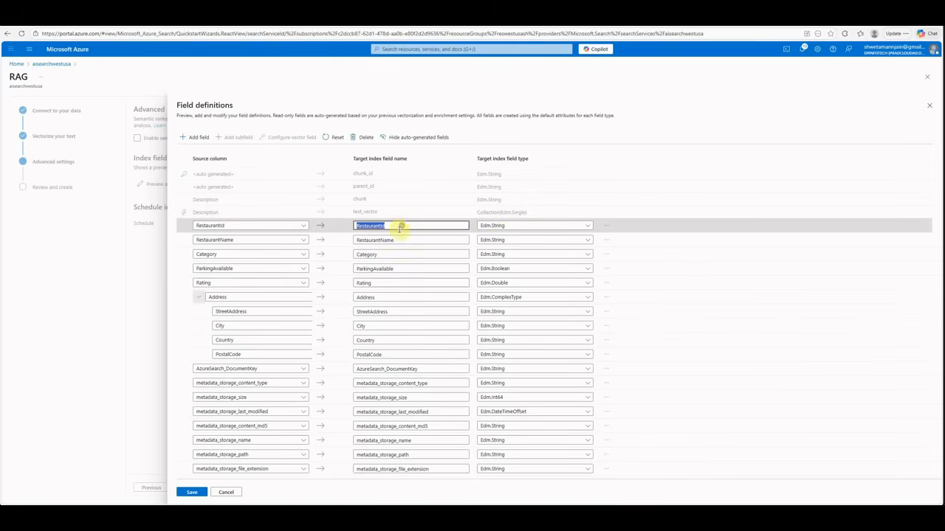
left_click(504, 233)
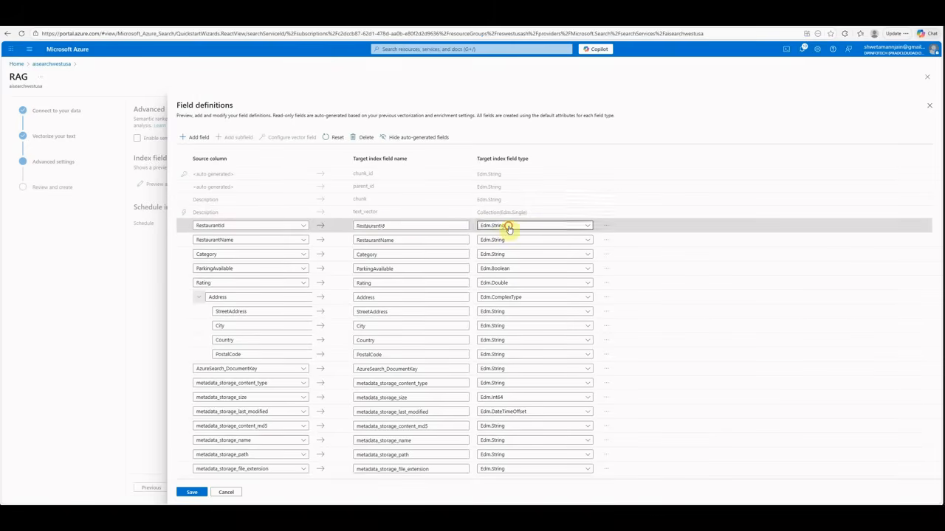
left_click(713, 103)
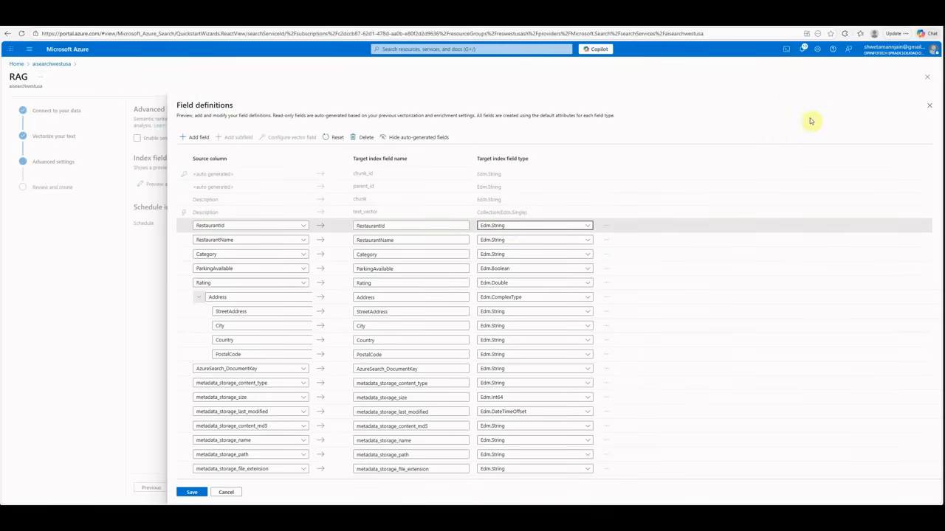
left_click(233, 494)
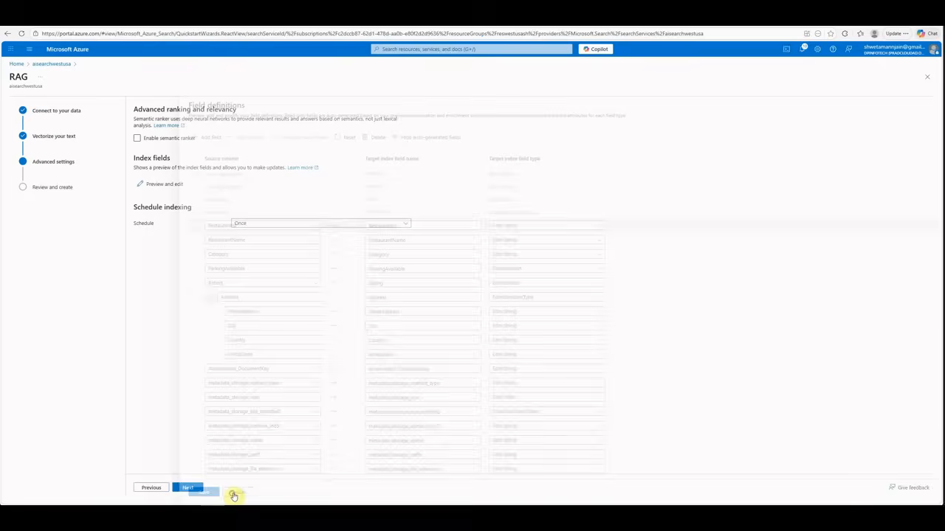
- Check the indexing schedule options, keep the schedule at Once, and continue to the configuration review
left_click(267, 225)
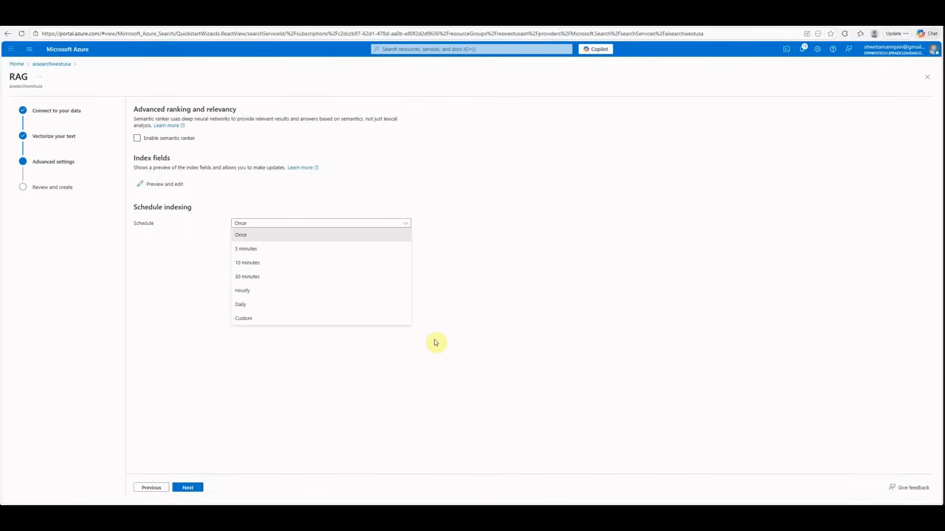
left_click(283, 341)
left_click(189, 487)
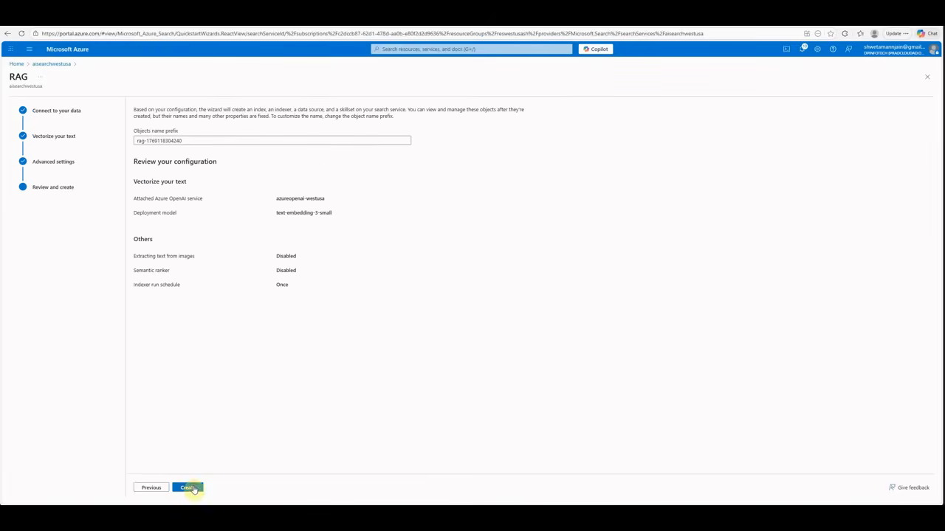
- Set the objects name prefix to sh-index1, create the import objects, and open the new index for searching
left_click_drag(183, 140, 46, 126)
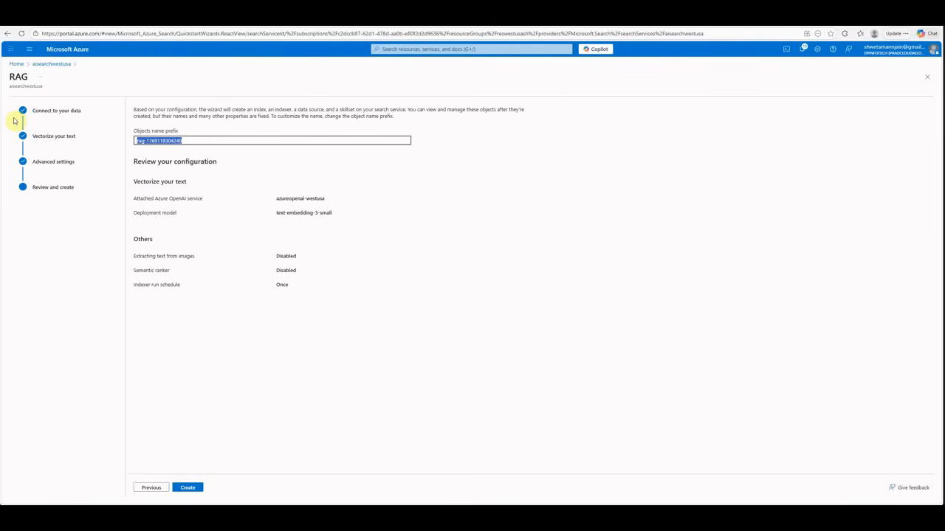
type("sh-index1")
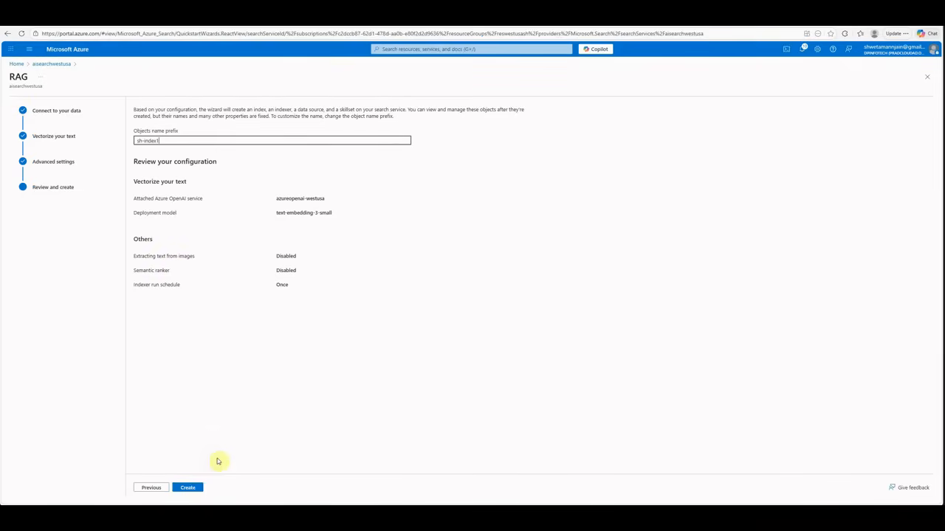
left_click(189, 487)
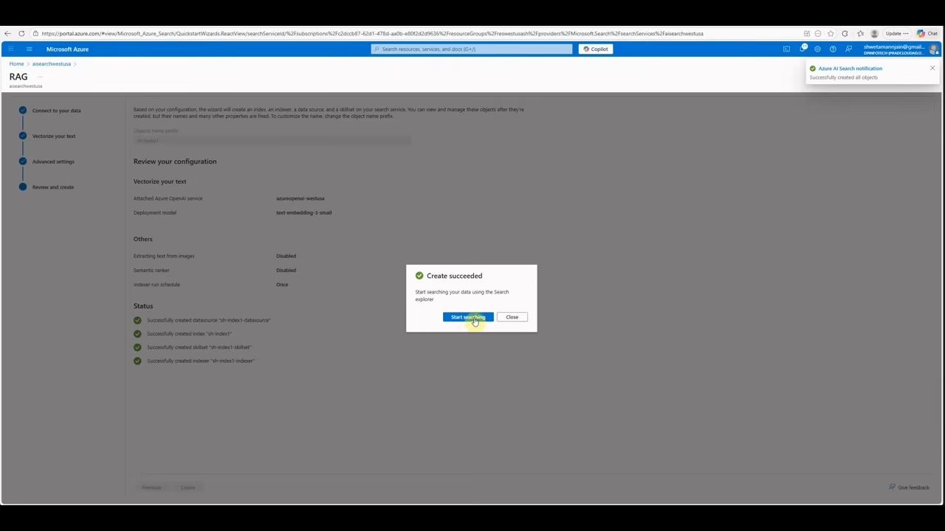
left_click(475, 320)
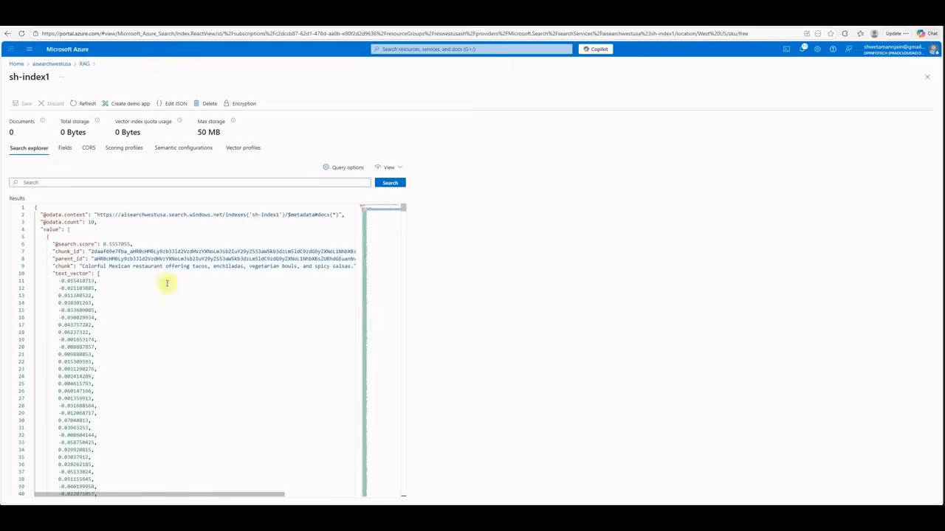
- Examine the first search result's text_vector values, chunk text, chunk_id and parent_id
left_click_drag(59, 280, 138, 477)
left_click(547, 387)
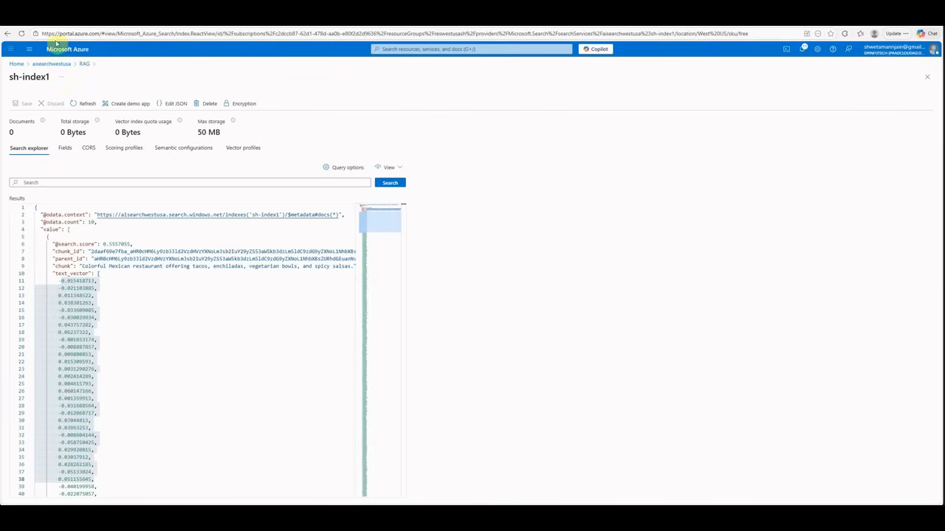
left_click(178, 338)
left_click_drag(62, 281, 146, 411)
left_click(142, 324)
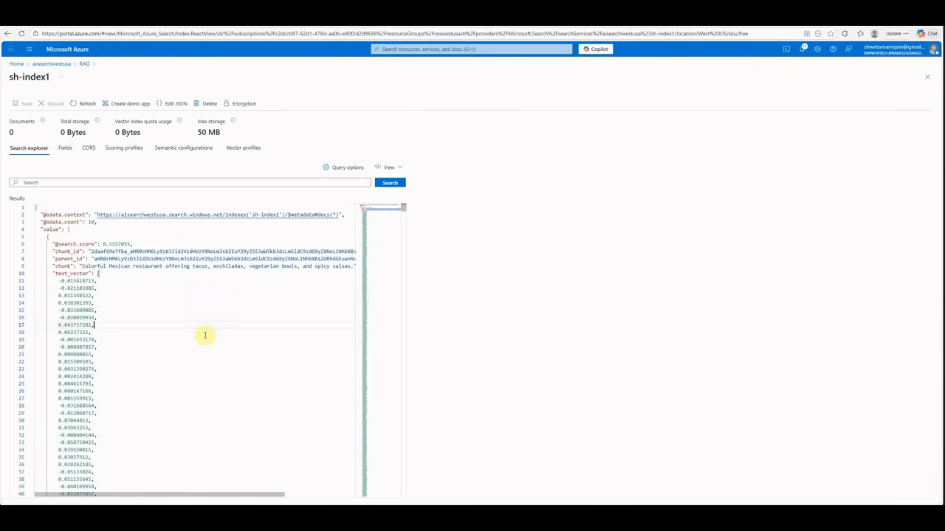
left_click_drag(167, 266, 267, 266)
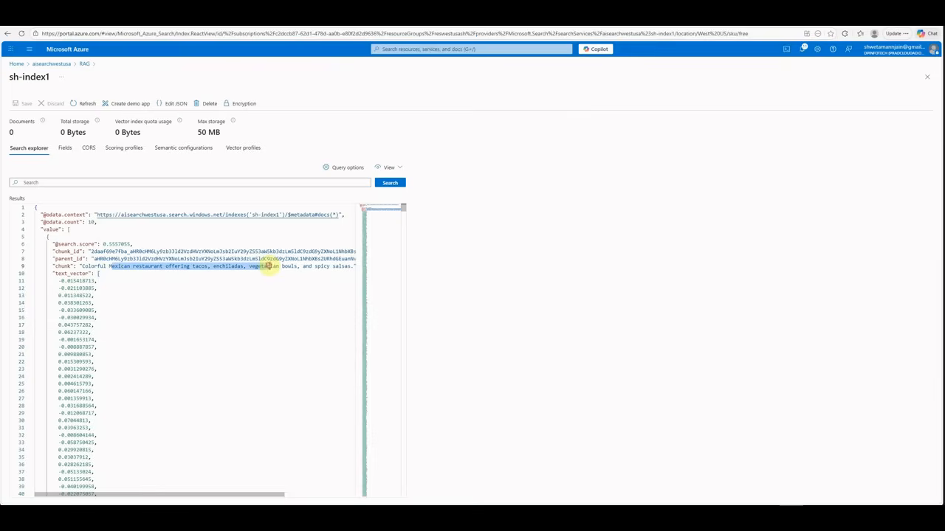
left_click_drag(130, 252, 198, 251)
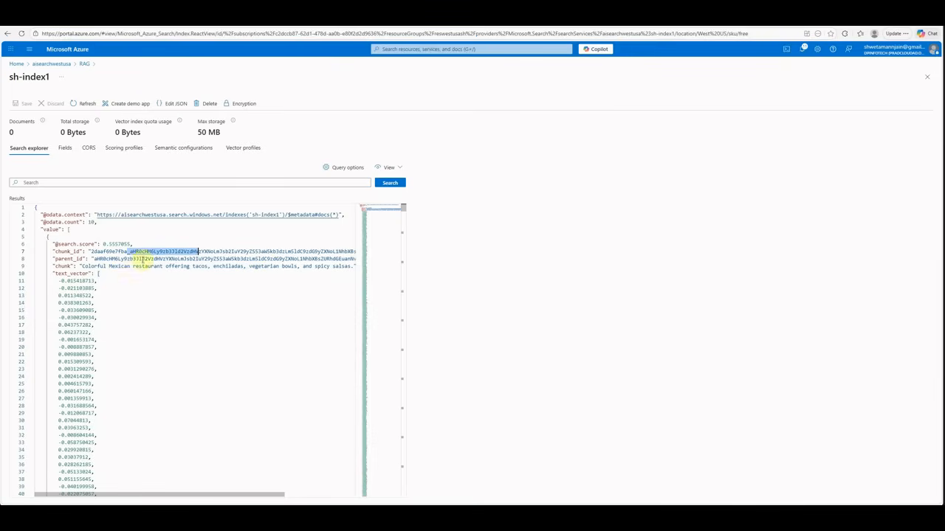
left_click_drag(127, 259, 207, 258)
left_click_drag(52, 299, 99, 411)
- Browse the result documents to the entry about the vibrant café, examine its chunk fields, and return to the first result
scroll(226, 371, "down", 5)
scroll(226, 376, "down", 5)
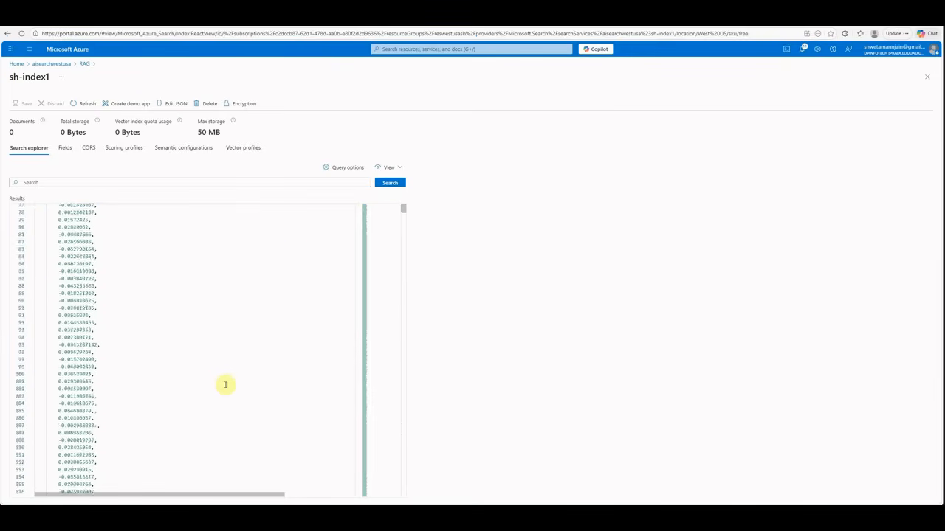
left_click_drag(403, 211, 404, 273)
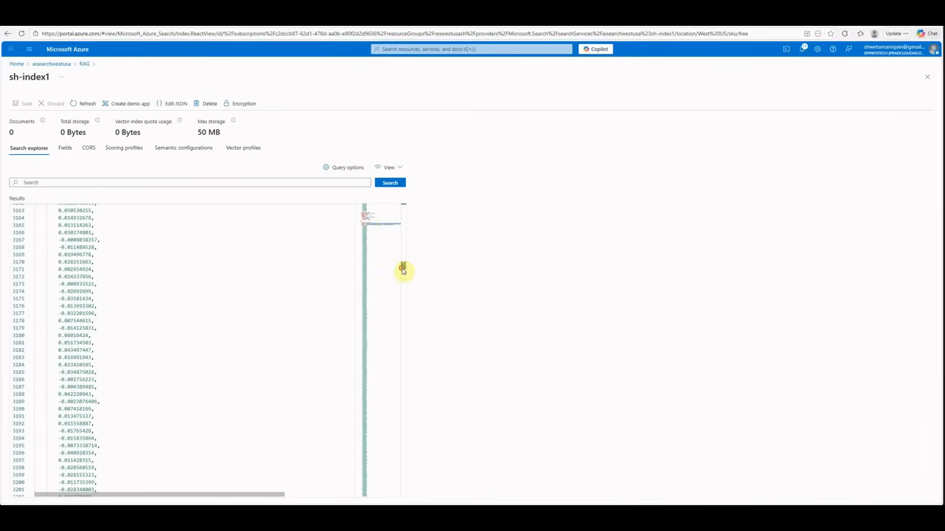
left_click(379, 222)
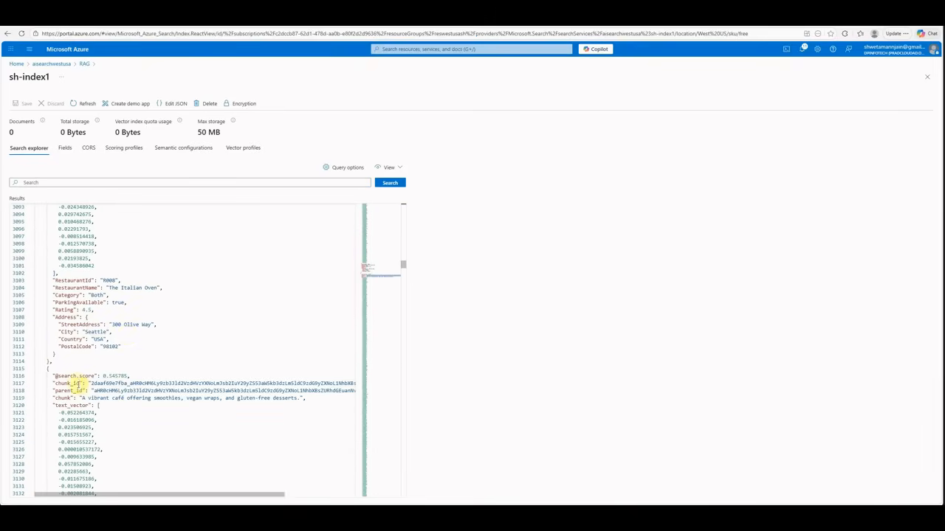
left_click_drag(90, 383, 100, 405)
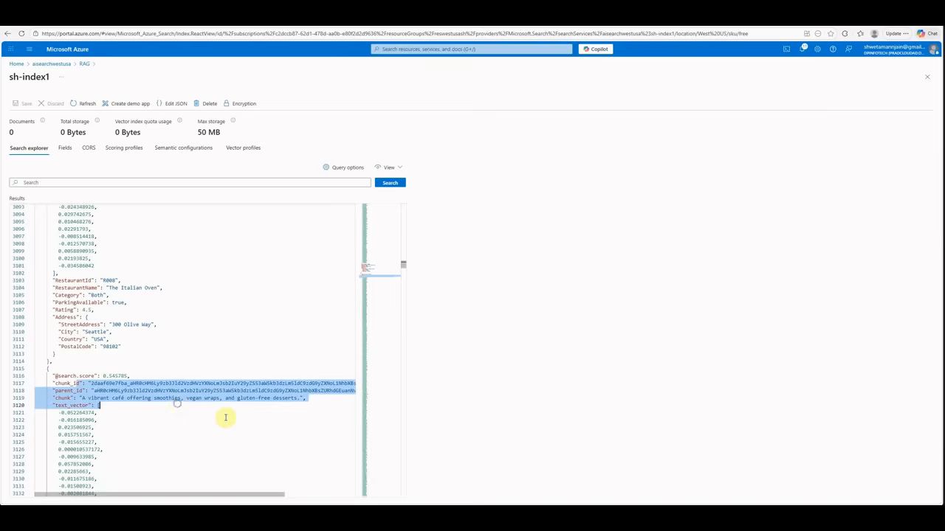
left_click_drag(377, 274, 385, 231)
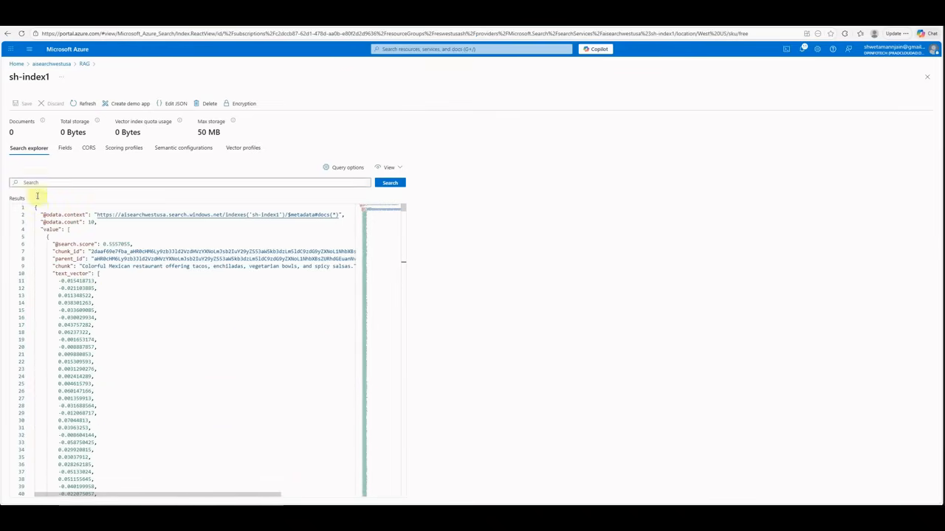
- Refresh the sh-index1 page, go back to the aisearchwestusa service, and check its indexes and indexers
left_click(85, 105)
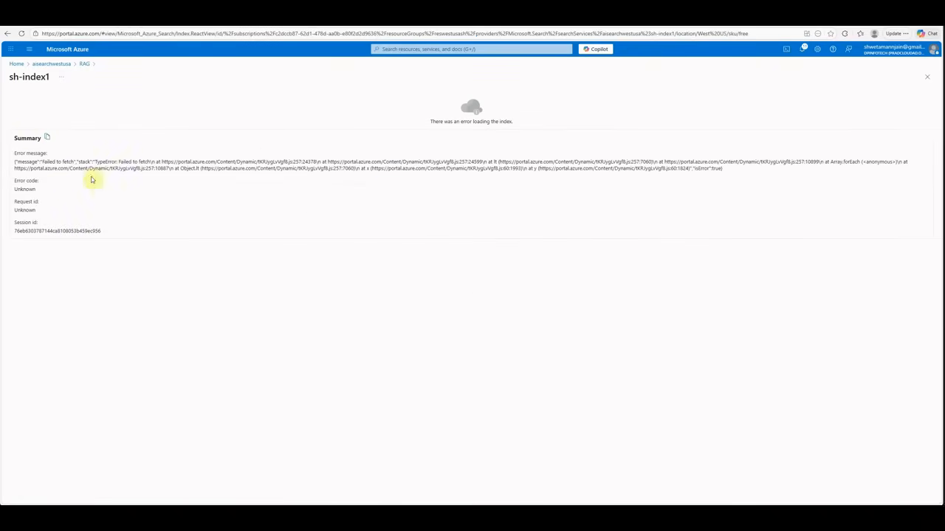
left_click(49, 64)
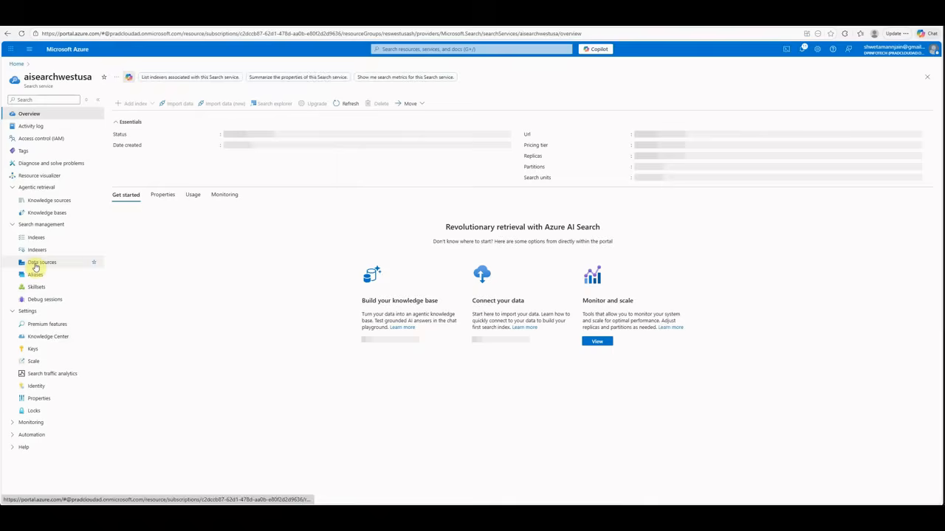
left_click(37, 238)
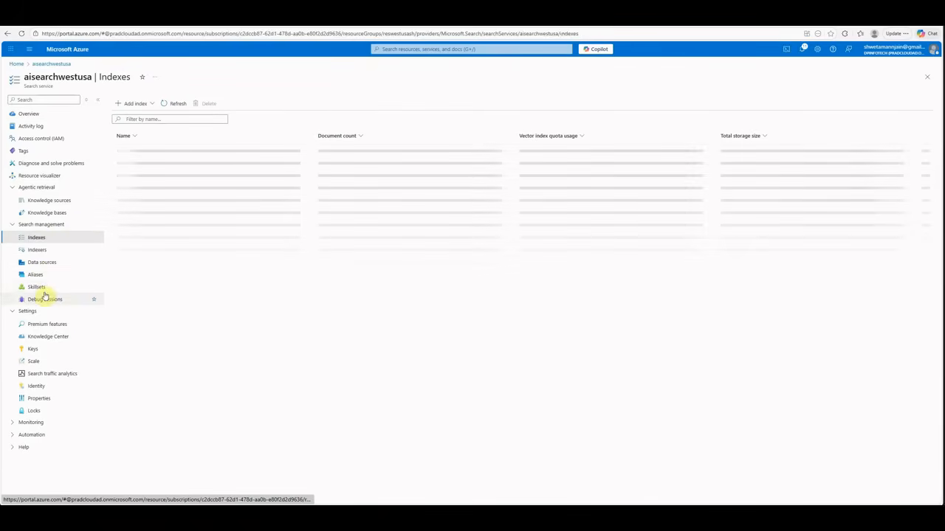
left_click(44, 250)
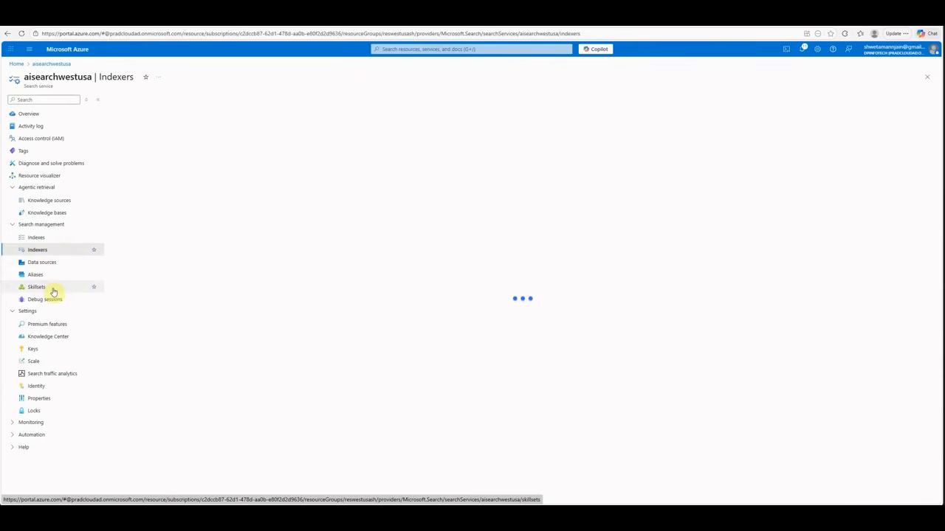
left_click(37, 238)
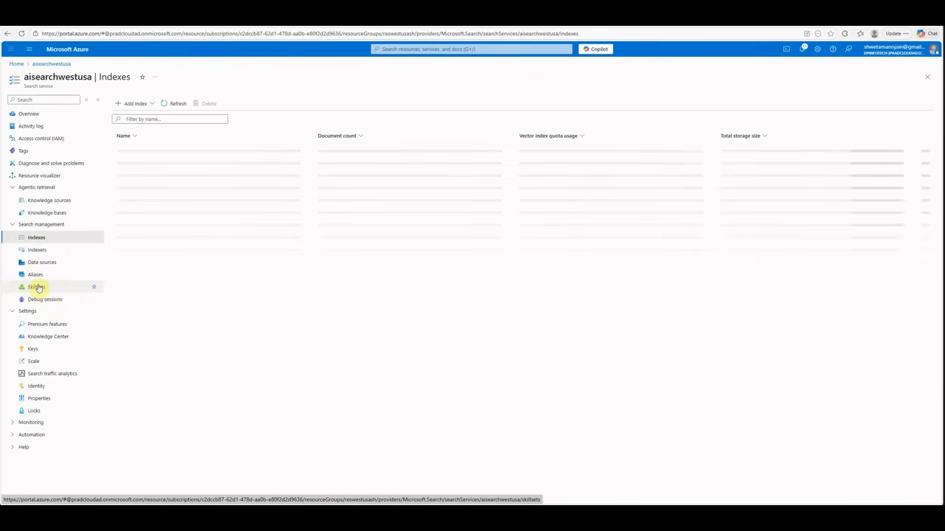
- Open sh-index1-skillset and examine the definitions of its document split skill and its Azure OpenAI embedding skill
left_click(37, 288)
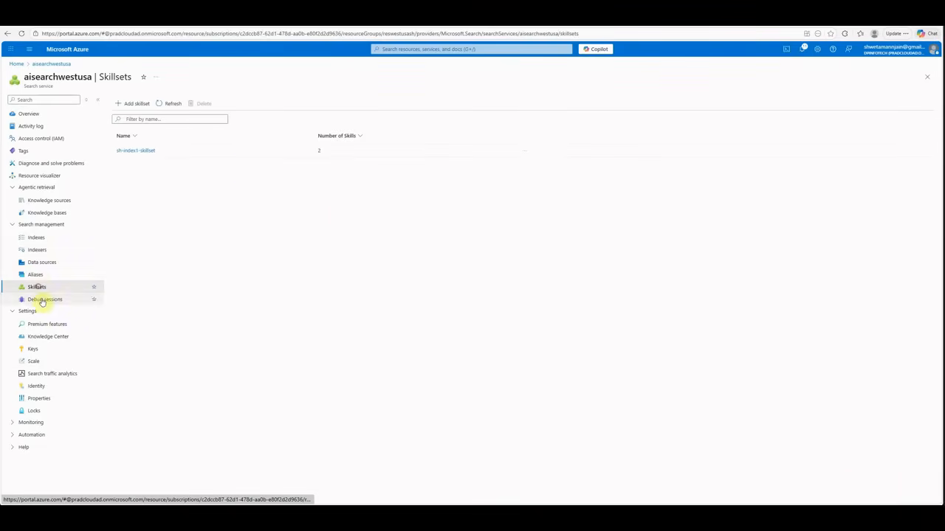
left_click(141, 152)
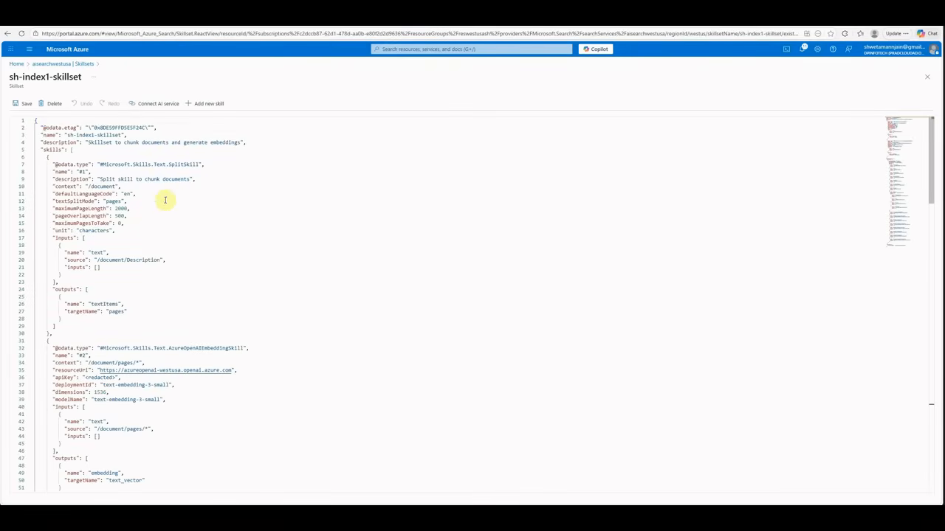
double_click(162, 178)
scroll(265, 318, "down", 2)
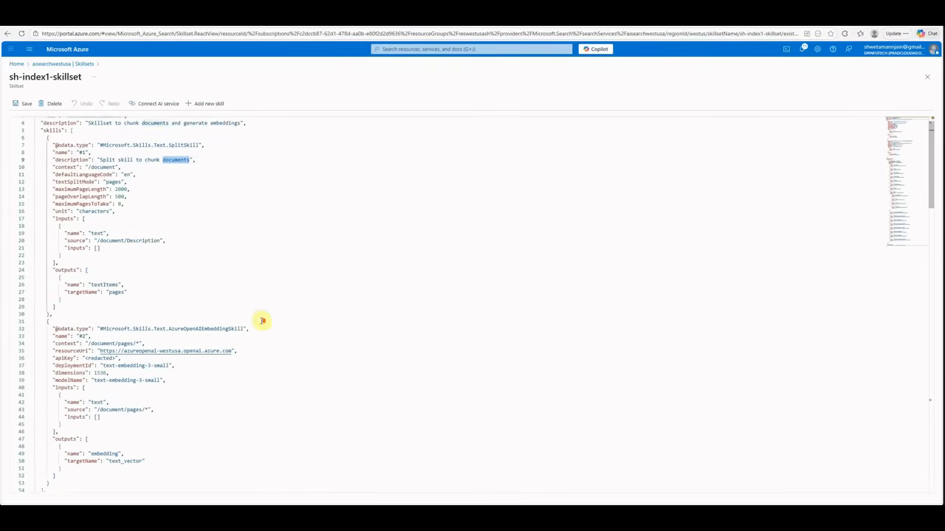
double_click(131, 346)
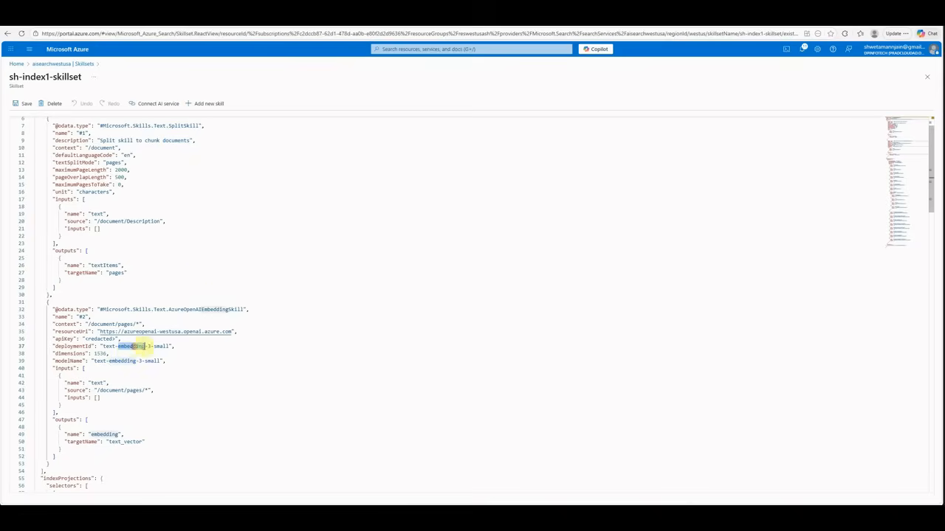
scroll(141, 228, "up", 2)
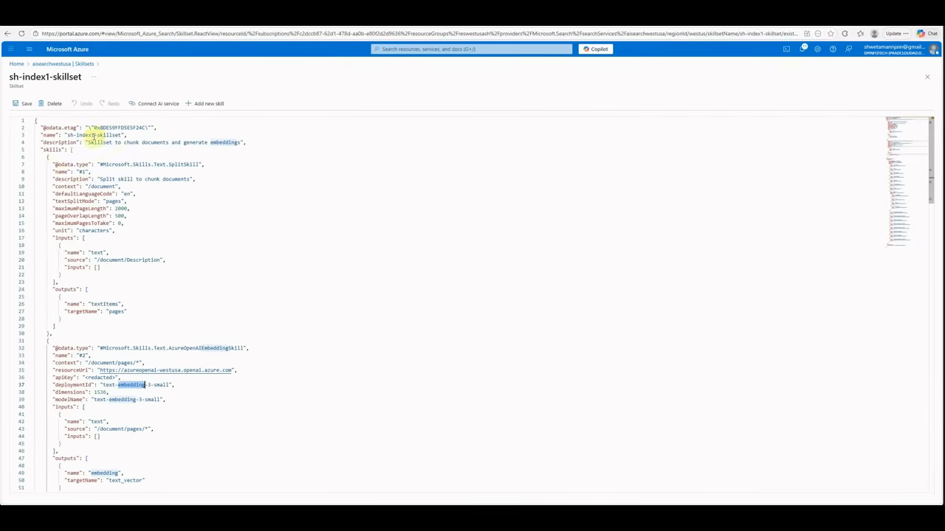
- Return to the service's index list and open sh-index1 to check its document count and storage usage
left_click(41, 64)
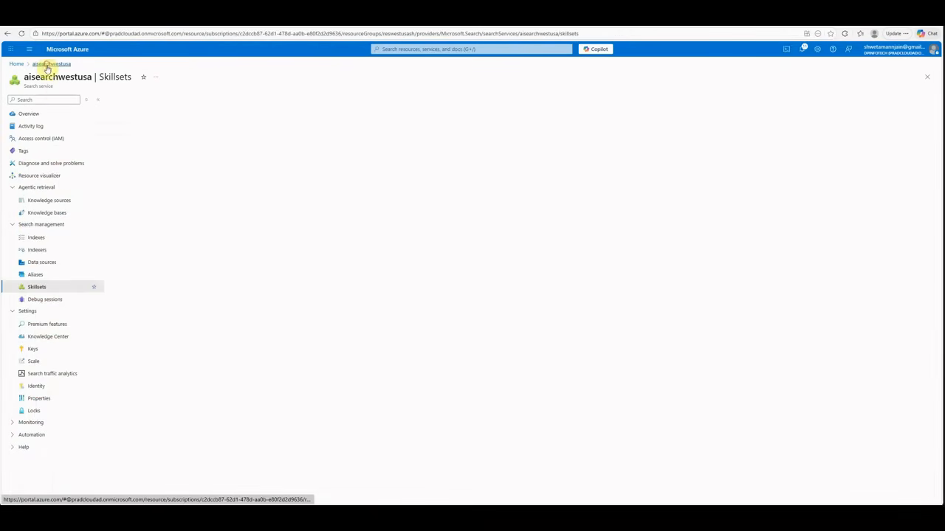
left_click(46, 240)
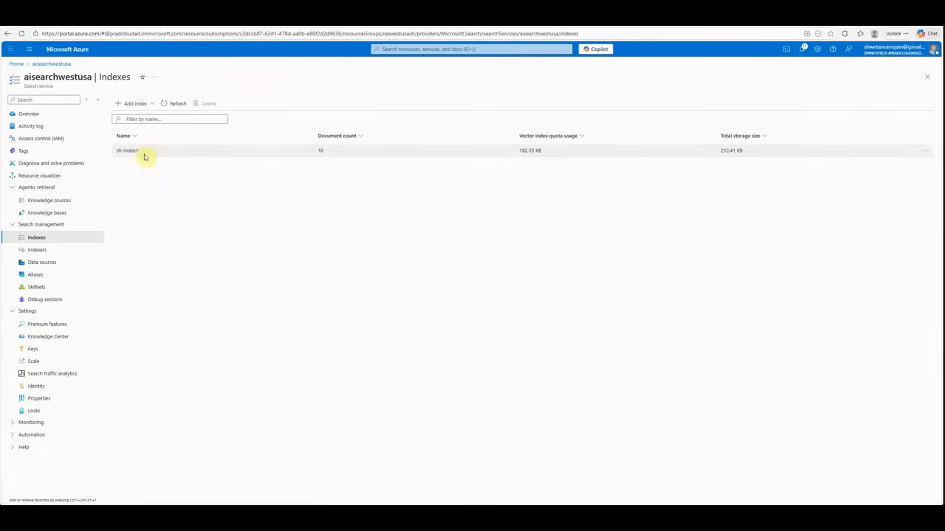
left_click(127, 150)
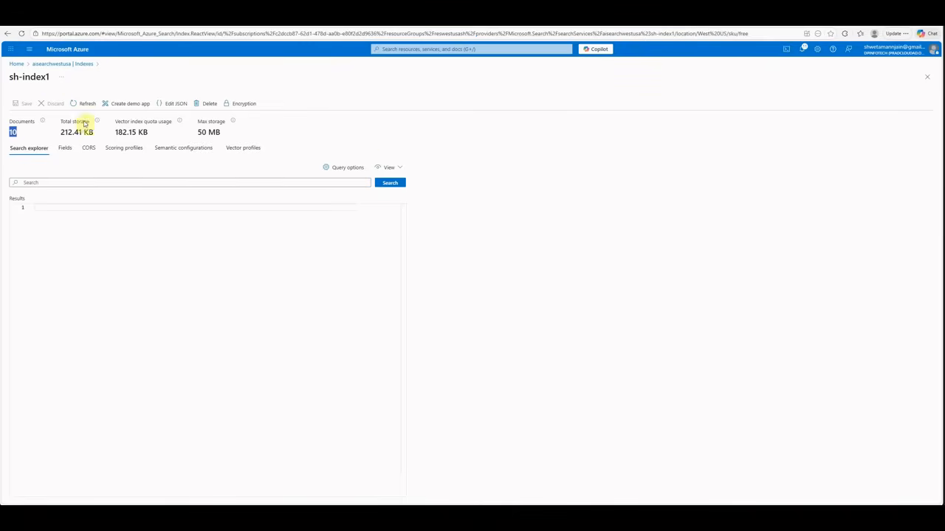
- Look up the aisearchwestusa service's API admin keys, then go to the service overview
left_click(43, 65)
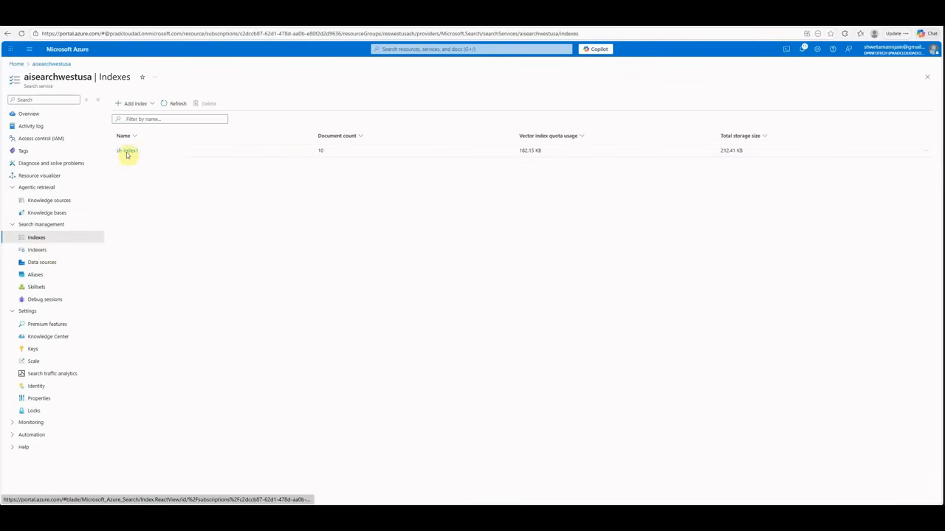
left_click(32, 349)
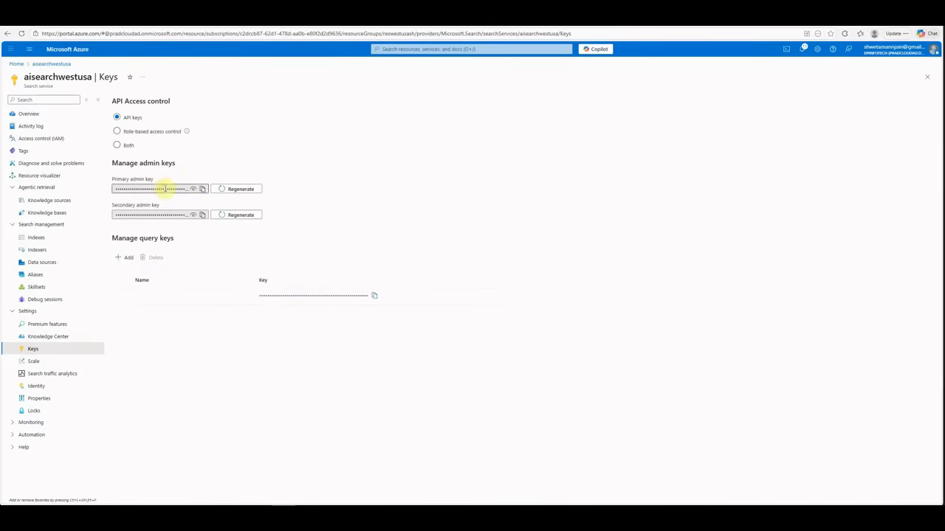
left_click(31, 116)
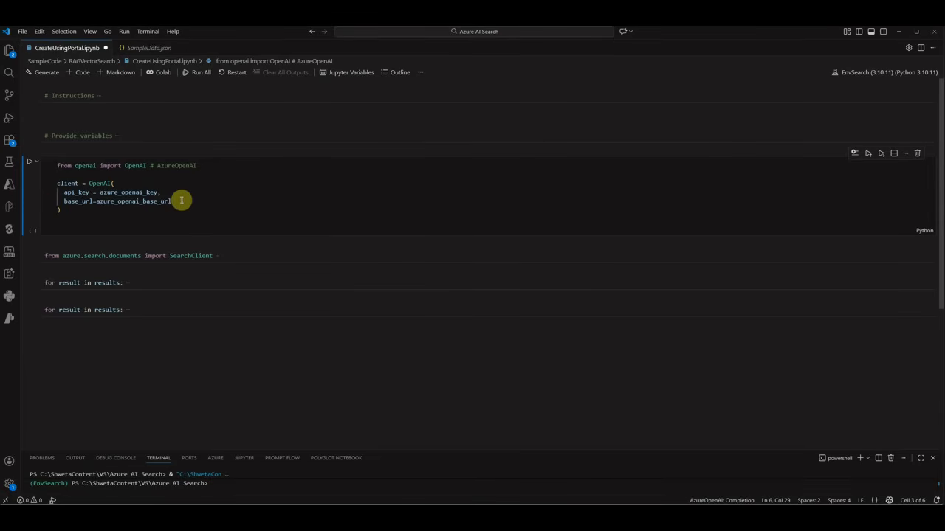
- In the CreateUsingPortal.ipynb notebook in VS Code, remove the "# AzureOpenAI" comment from the OpenAI import and run the client cell
left_click_drag(151, 165, 204, 164)
key("BackSpace")
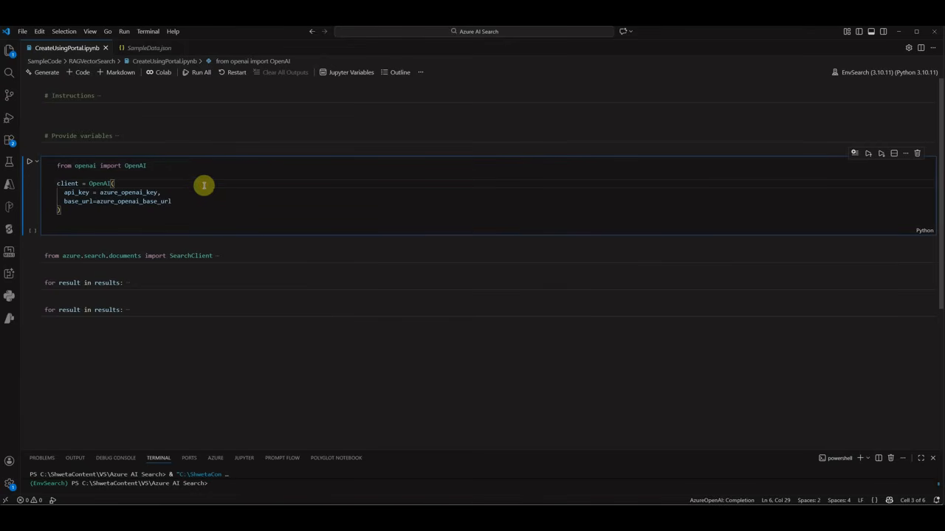
left_click(29, 162)
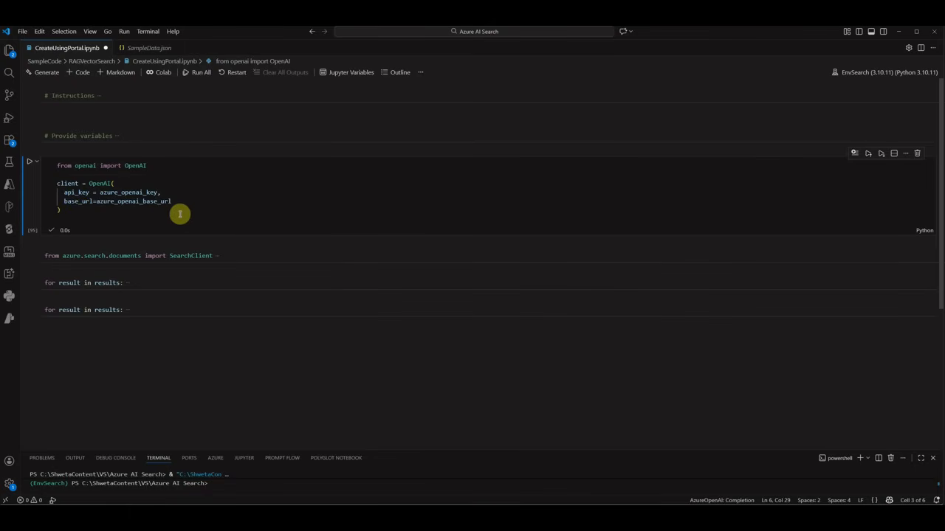
- Expand the SearchClient import cell and examine the endpoint, index name and API key credential passed to the search client
left_click(25, 265)
left_click(23, 260)
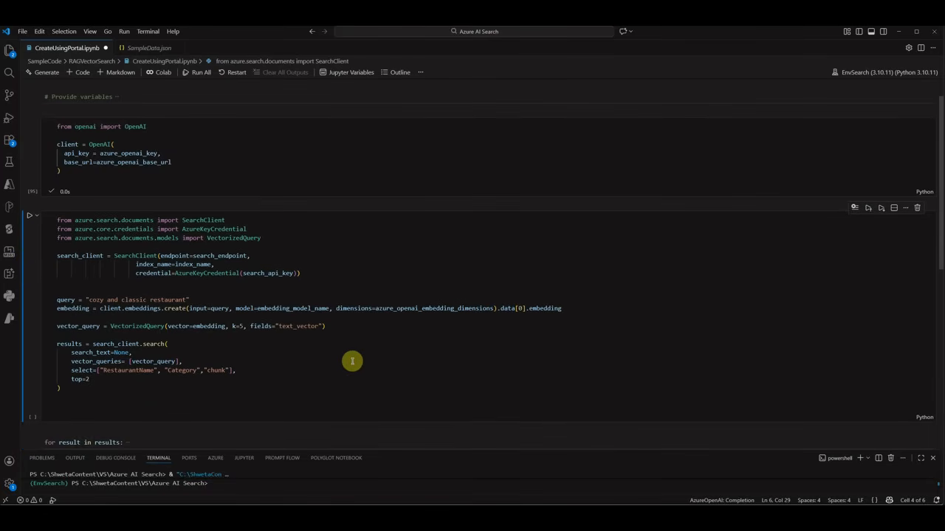
double_click(81, 255)
double_click(233, 256)
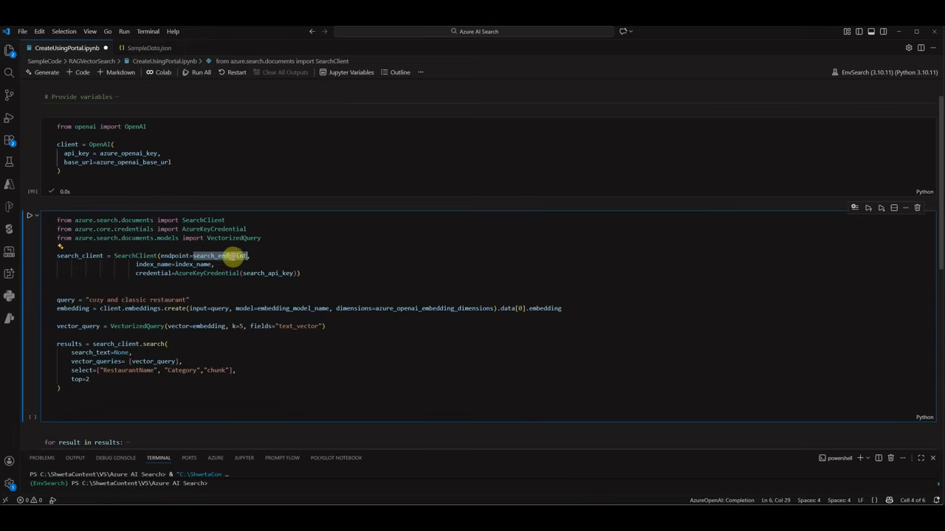
double_click(192, 265)
double_click(262, 273)
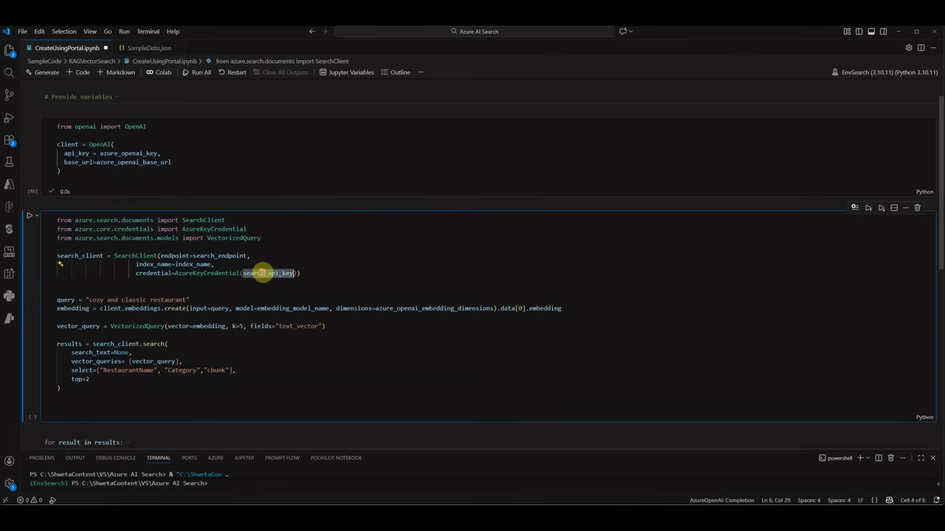
double_click(221, 273)
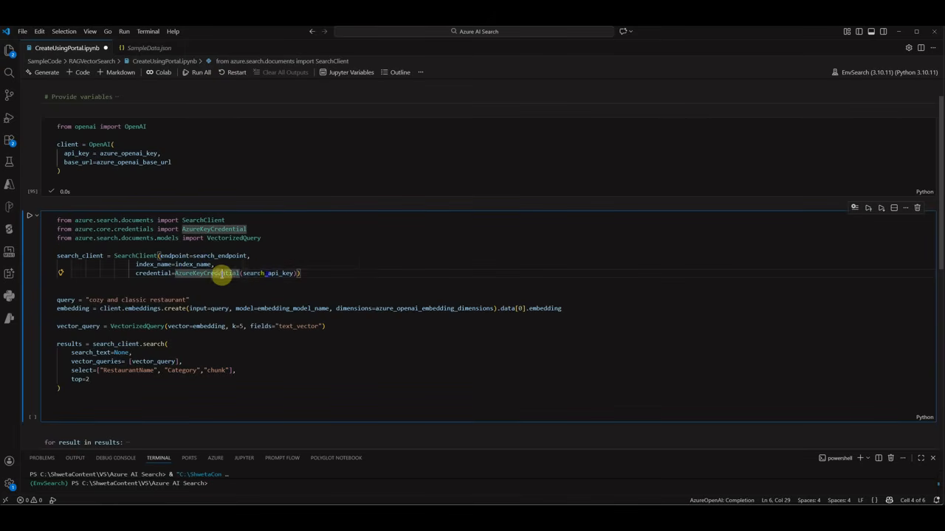
double_click(262, 273)
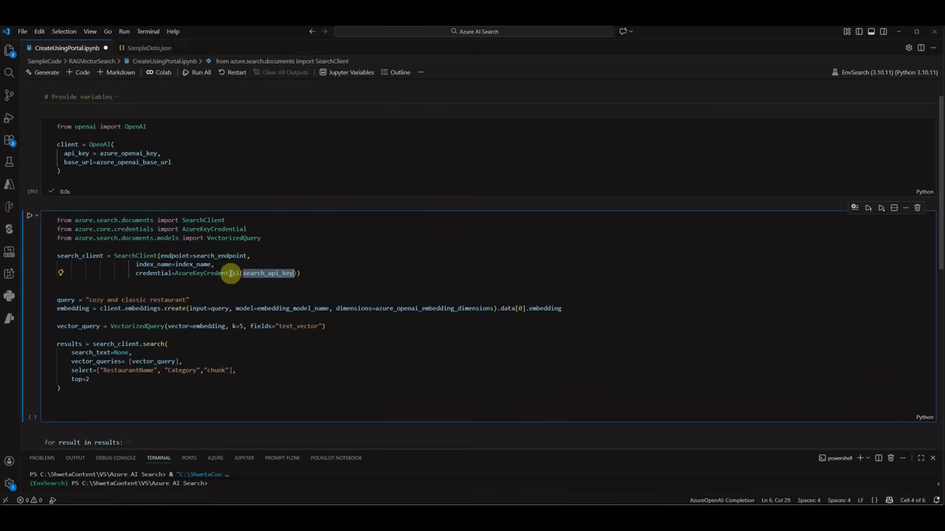
left_click(310, 273)
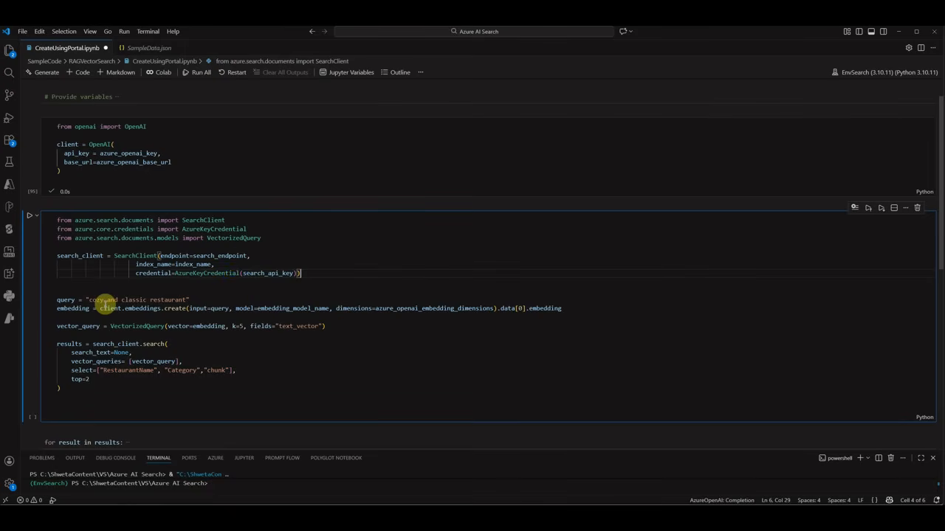
- Examine the query text assignment and the client.embeddings.create call that turns it into an embedding
scroll(111, 303, "down", 1)
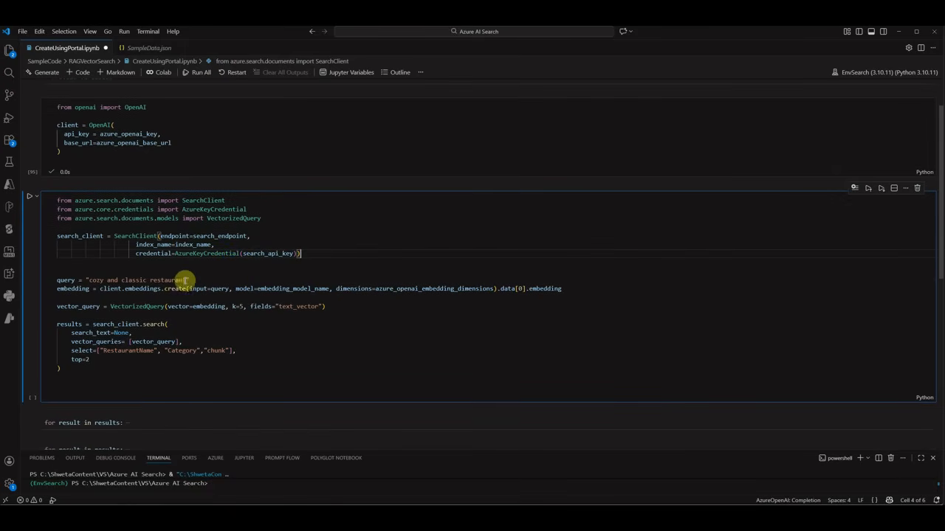
left_click_drag(202, 280, 65, 280)
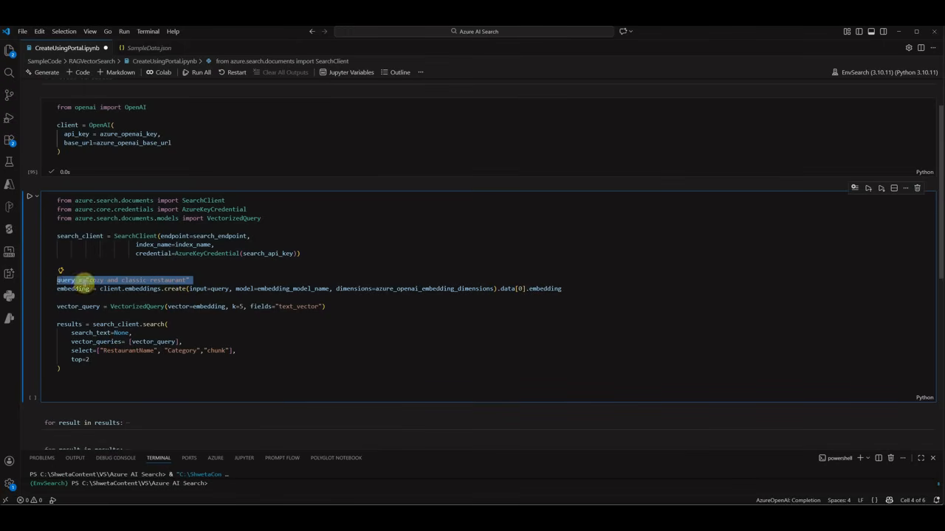
left_click(342, 297)
left_click_drag(99, 288, 583, 287)
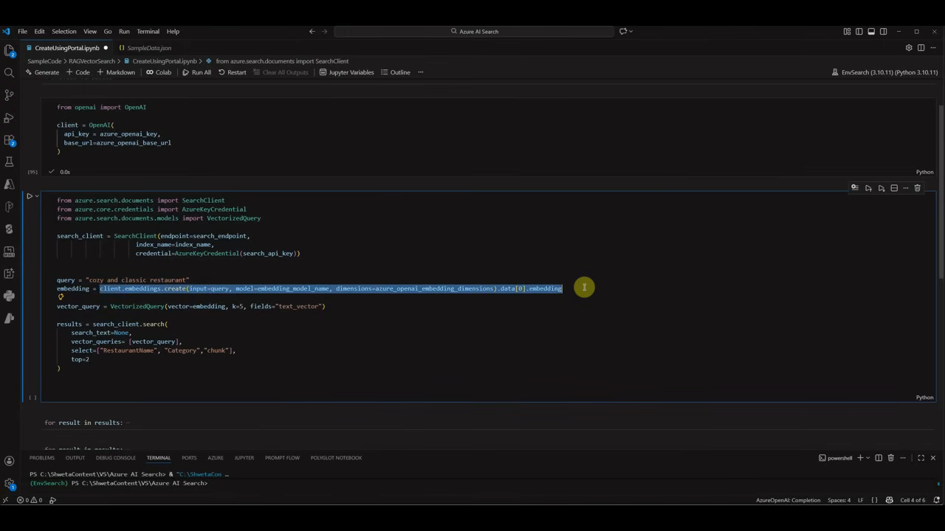
left_click_drag(191, 280, 101, 280)
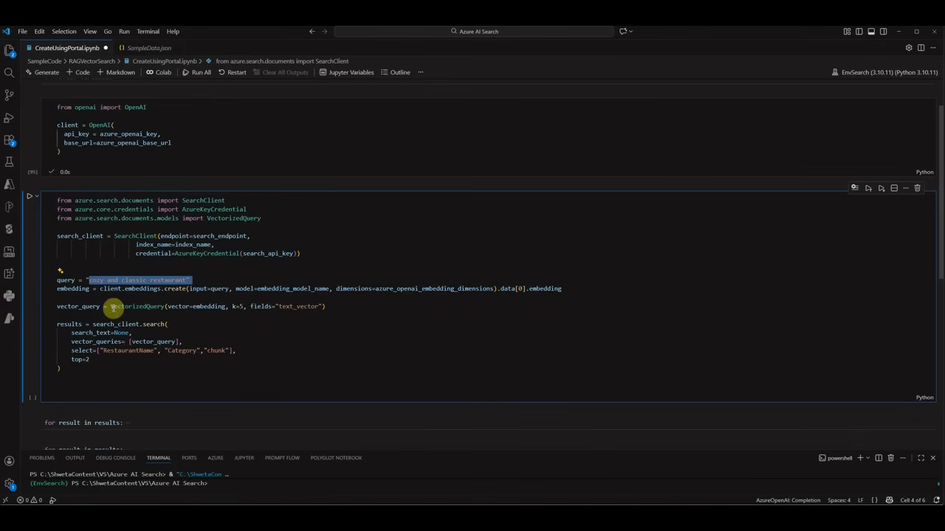
left_click(68, 280)
left_click(70, 288)
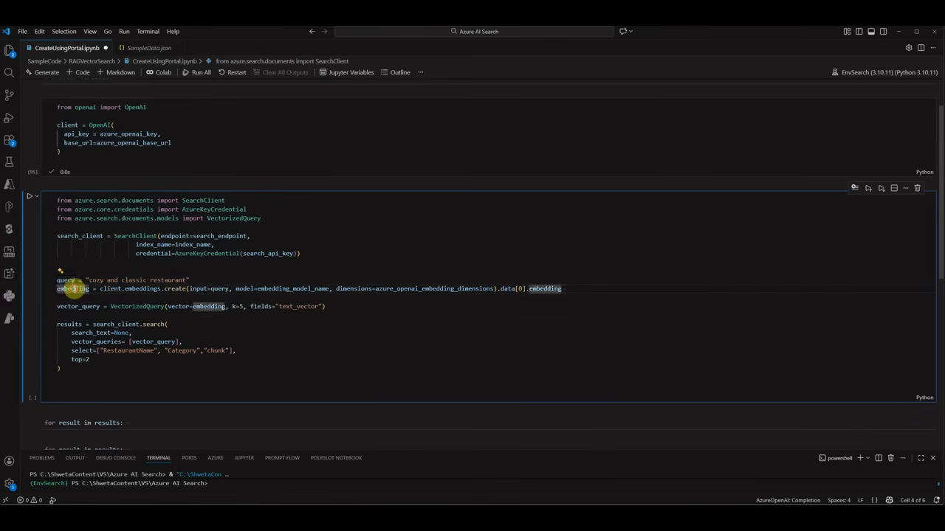
left_click_drag(90, 280, 190, 280)
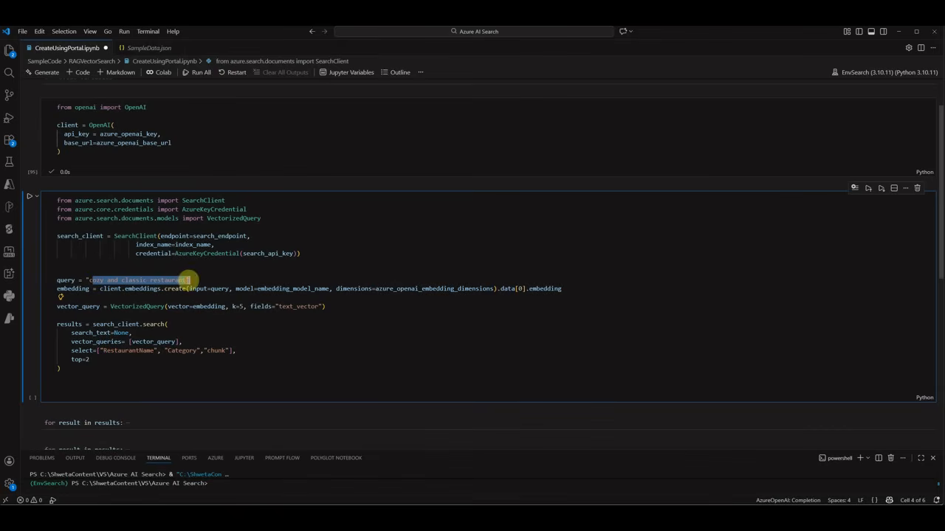
- Examine the VectorizedQuery definition, including its vector, k and fields arguments and the vector_query variable it fills
double_click(118, 307)
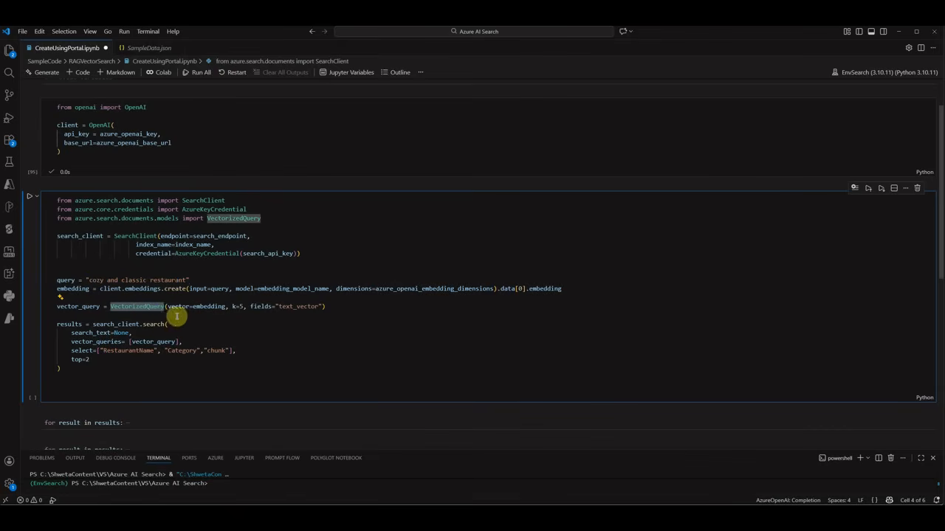
left_click(212, 307)
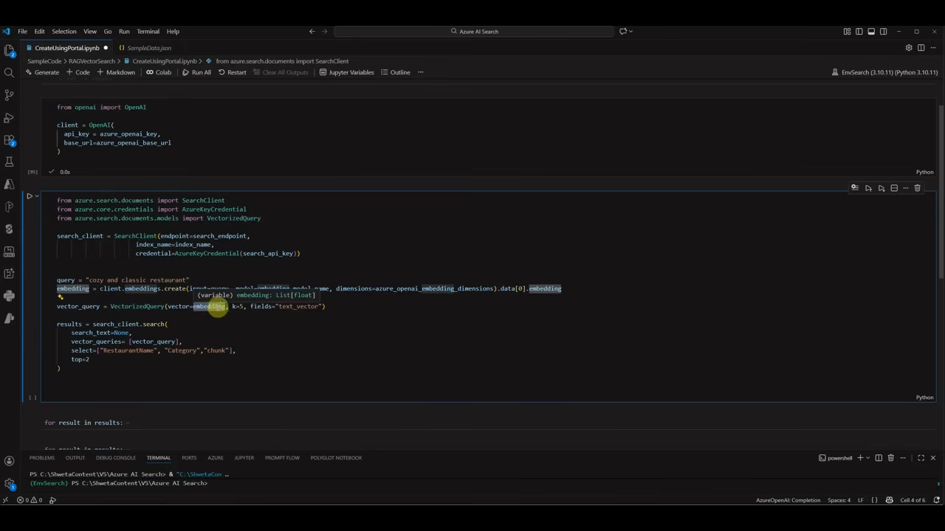
left_click(234, 306)
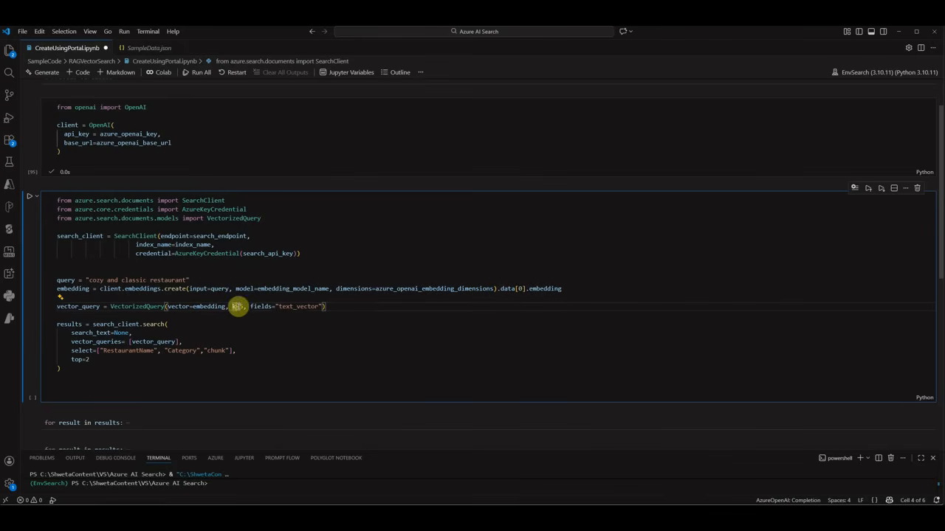
double_click(286, 307)
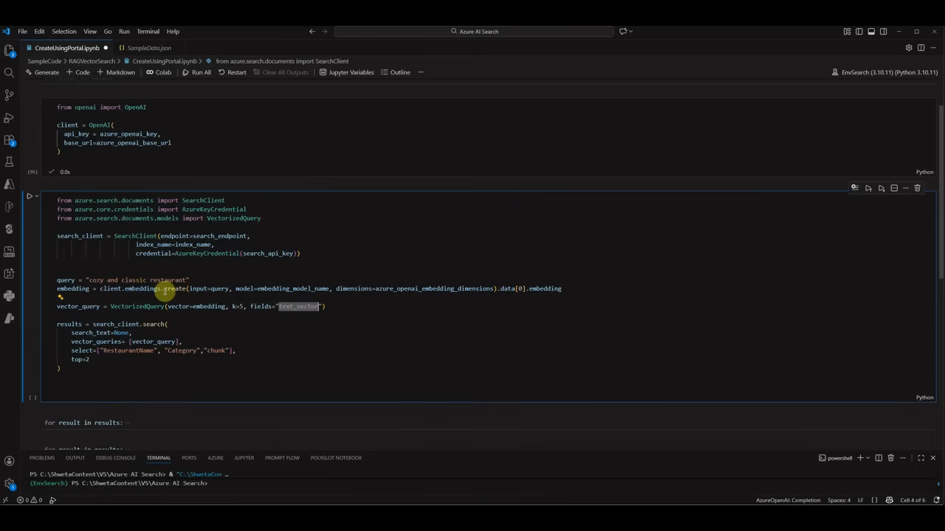
left_click(371, 324)
double_click(89, 307)
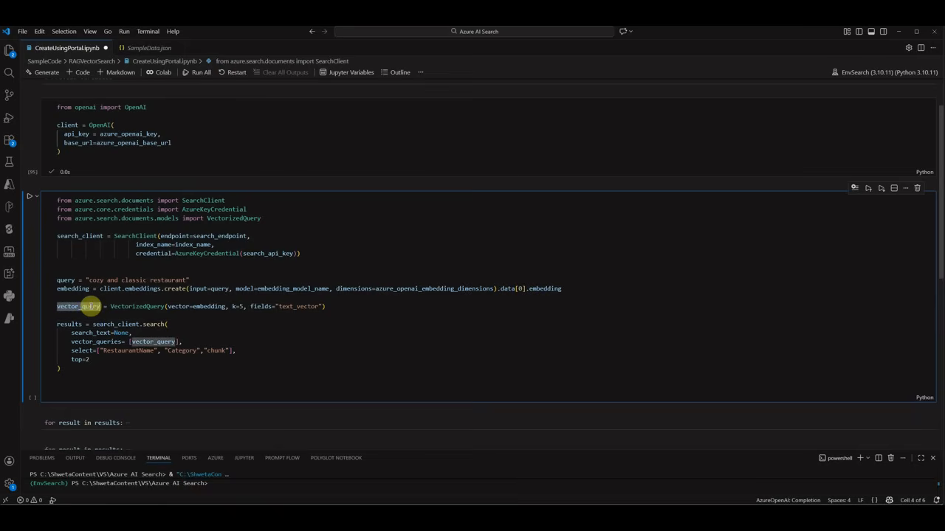
- Examine the search_client.search call's arguments: search_text, vector_queries, the selected fields and the top limit
scroll(106, 310, "down", 1)
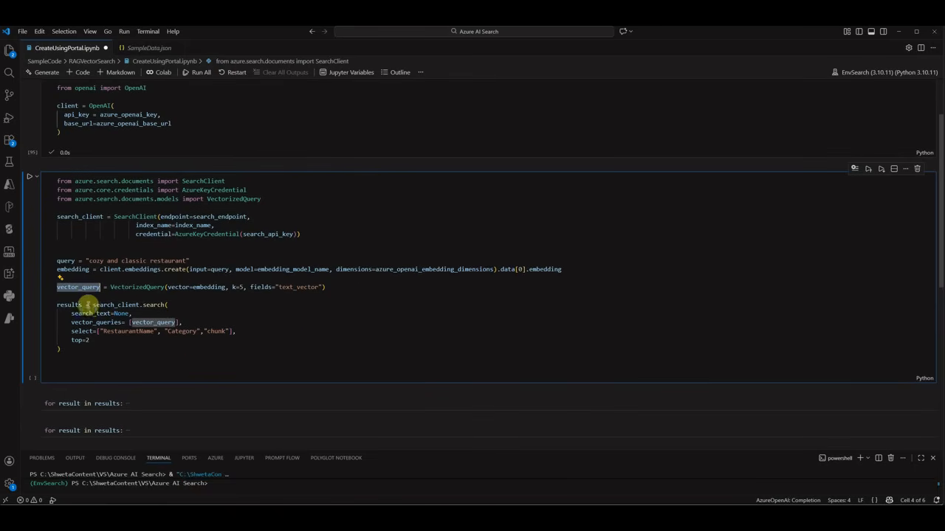
double_click(125, 304)
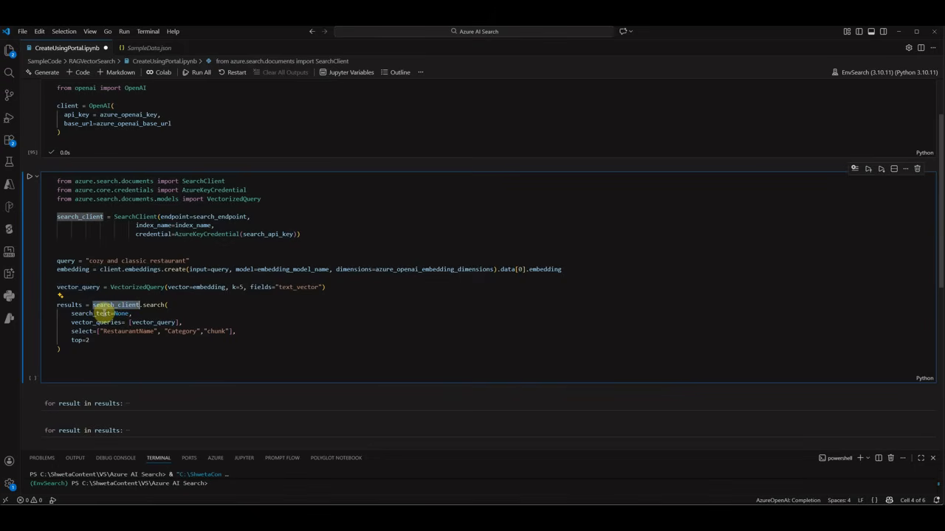
left_click_drag(90, 314, 136, 314)
left_click(181, 313)
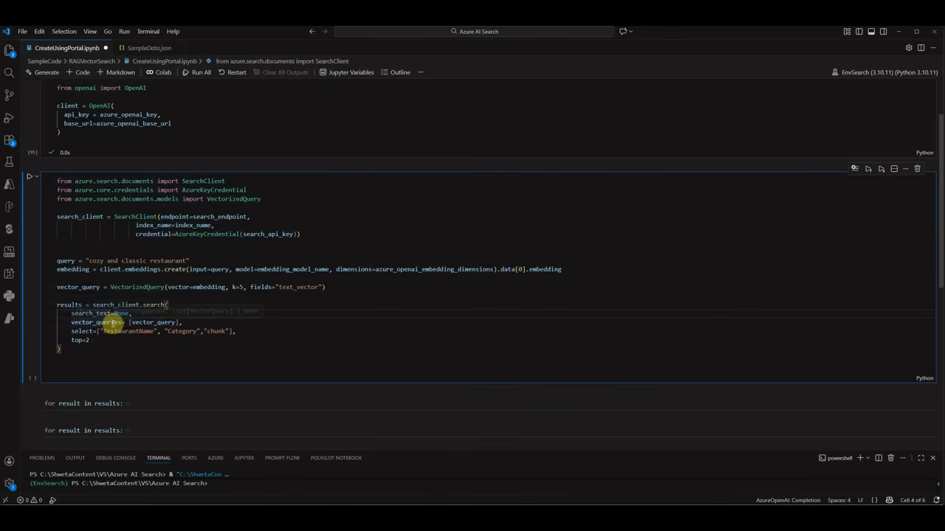
double_click(152, 322)
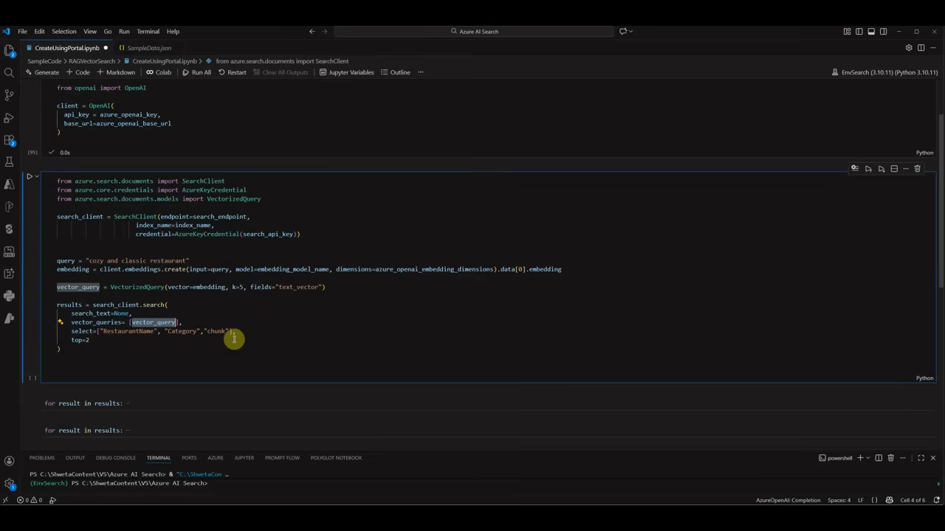
double_click(130, 331)
double_click(181, 331)
double_click(215, 332)
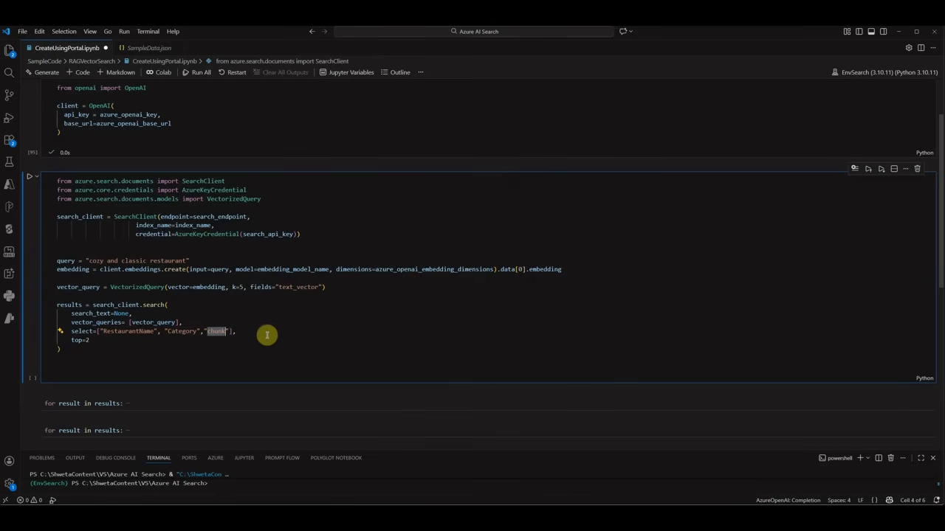
left_click(102, 340)
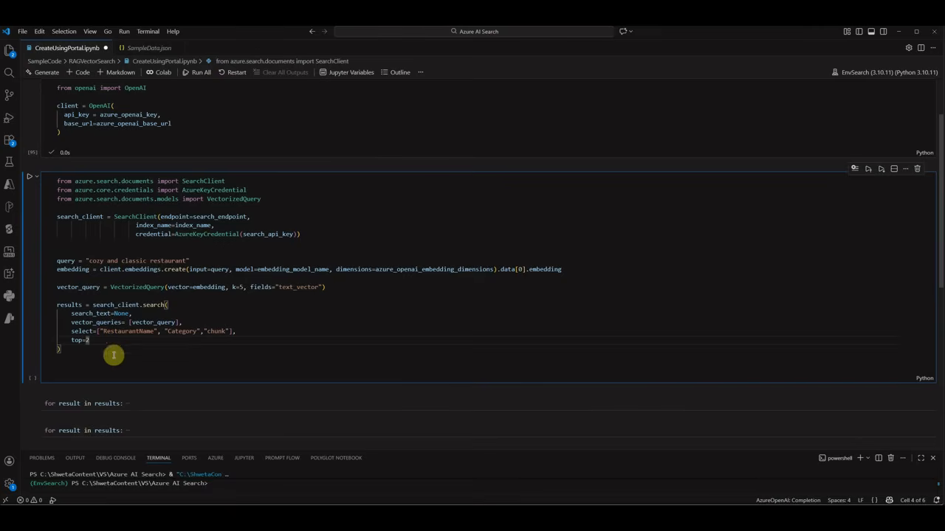
- Run the vector search cell and collapse it, then expand and run the first cell that prints each result's name, description and category
left_click(30, 181)
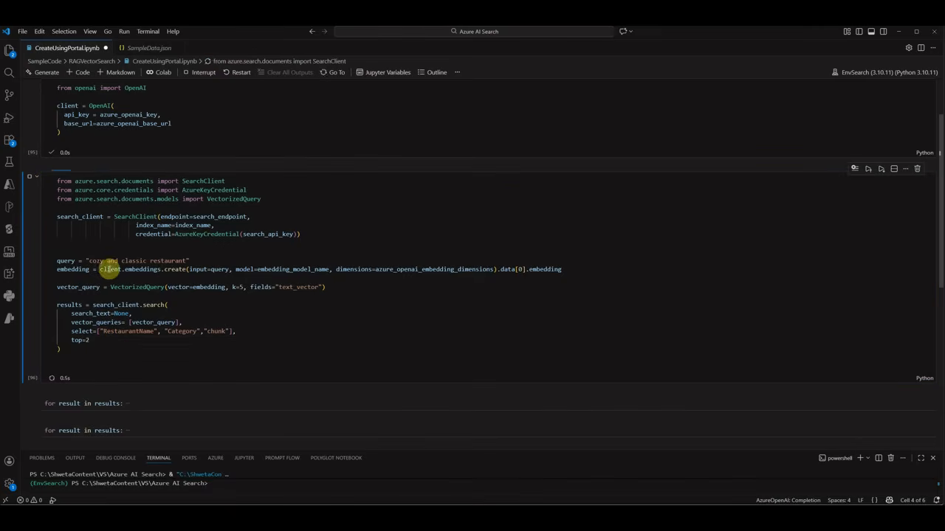
left_click(25, 352)
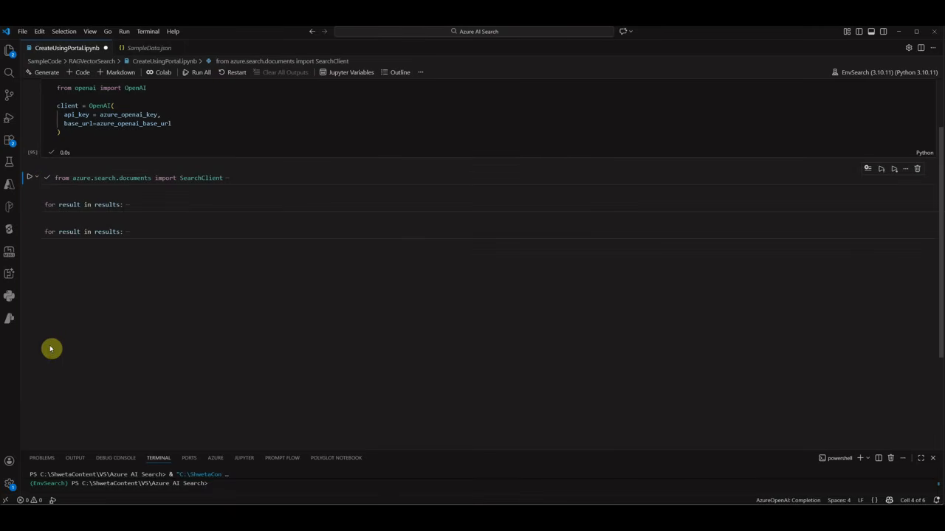
left_click(26, 209)
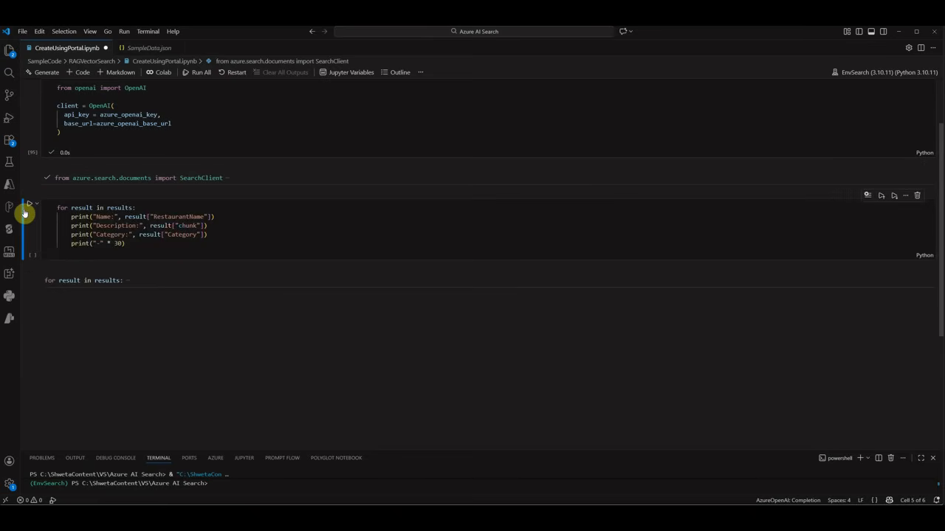
left_click(29, 203)
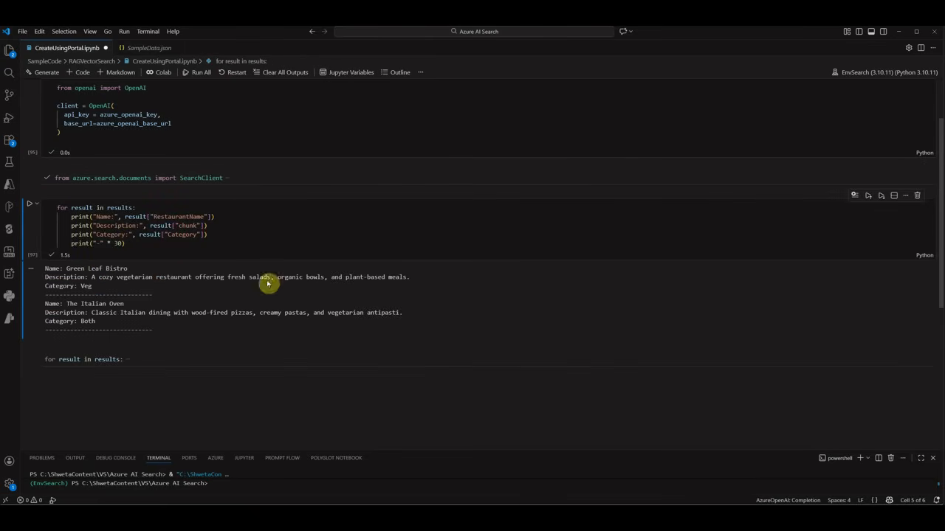
- Review the printed restaurant descriptions and expand the vector search cell again to compare them with its query text
left_click_drag(91, 278, 306, 278)
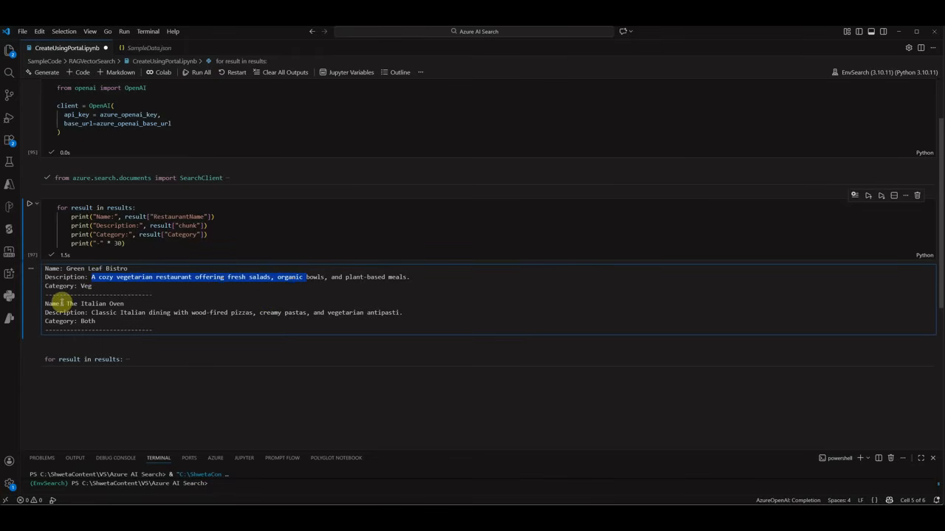
double_click(74, 278)
left_click_drag(92, 313, 171, 313)
double_click(52, 313)
left_click(92, 305)
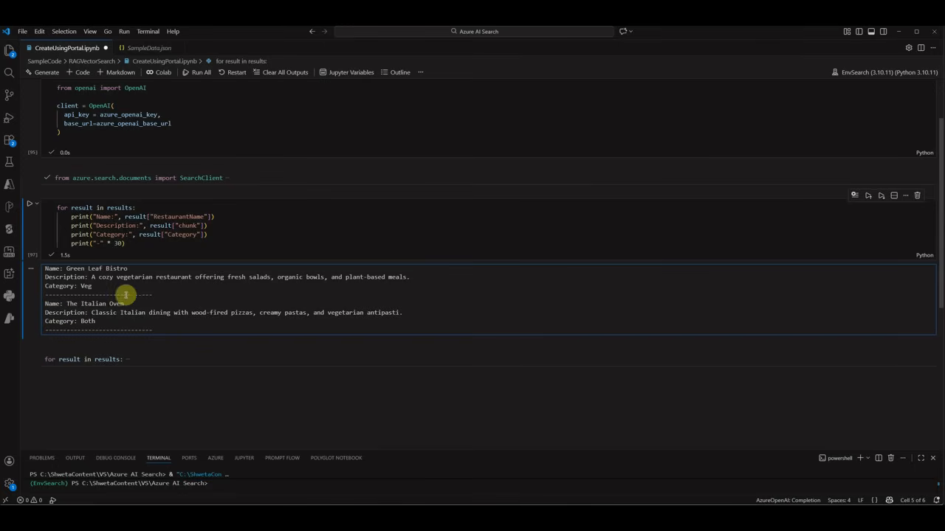
left_click(30, 180)
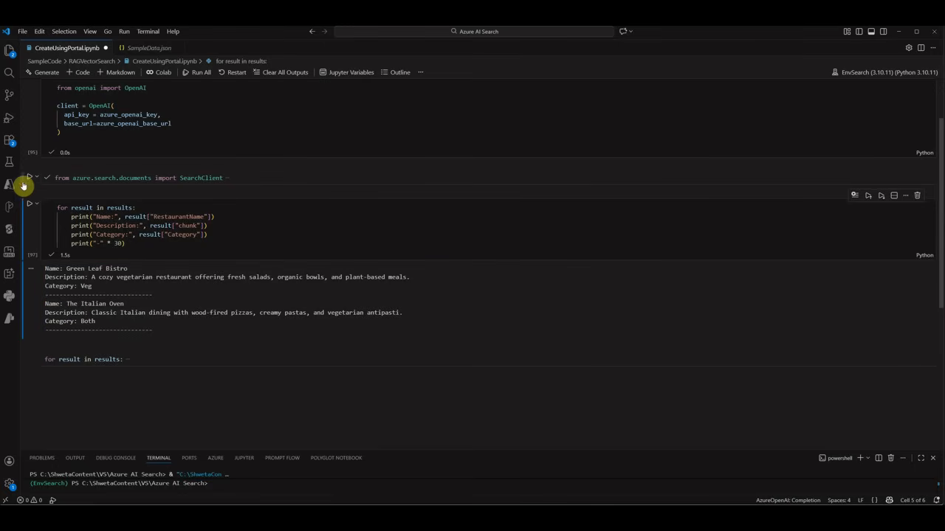
scroll(133, 203, "up", 2)
left_click_drag(86, 120, 191, 119)
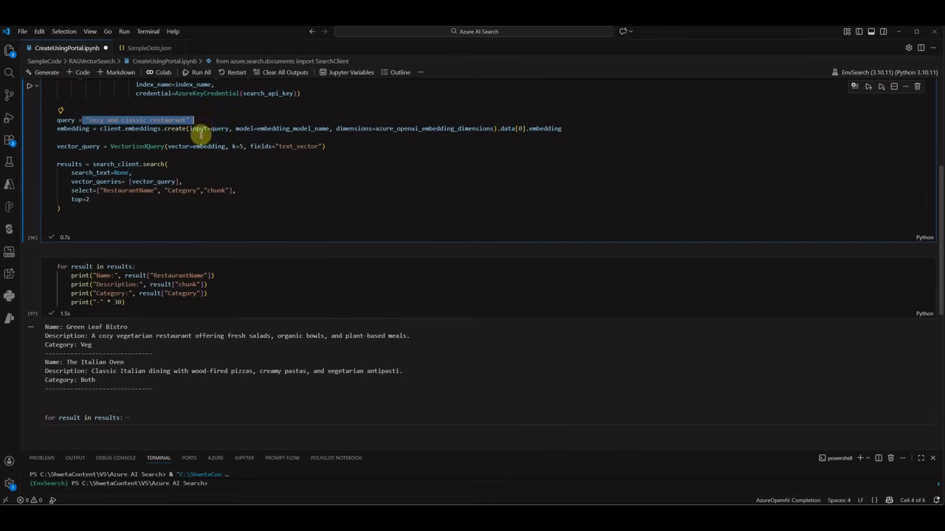
scroll(244, 273, "down", 1)
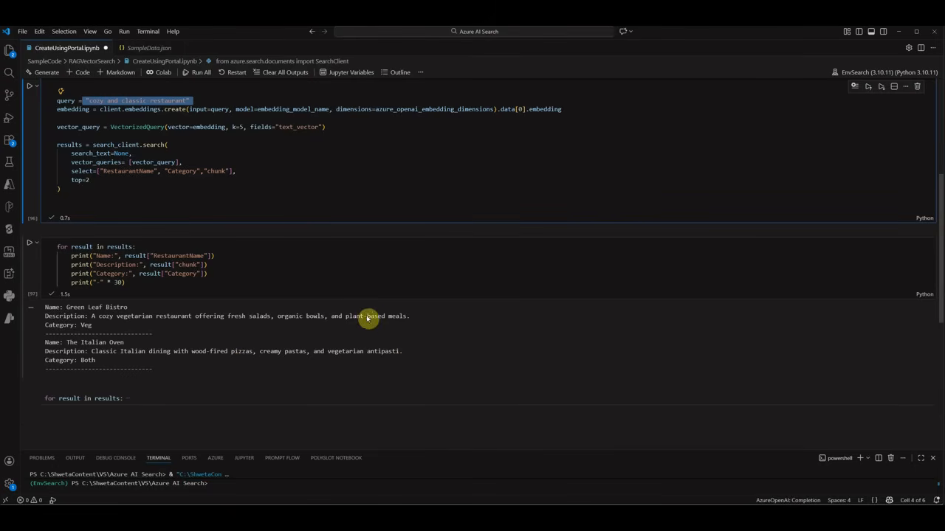
left_click(410, 358)
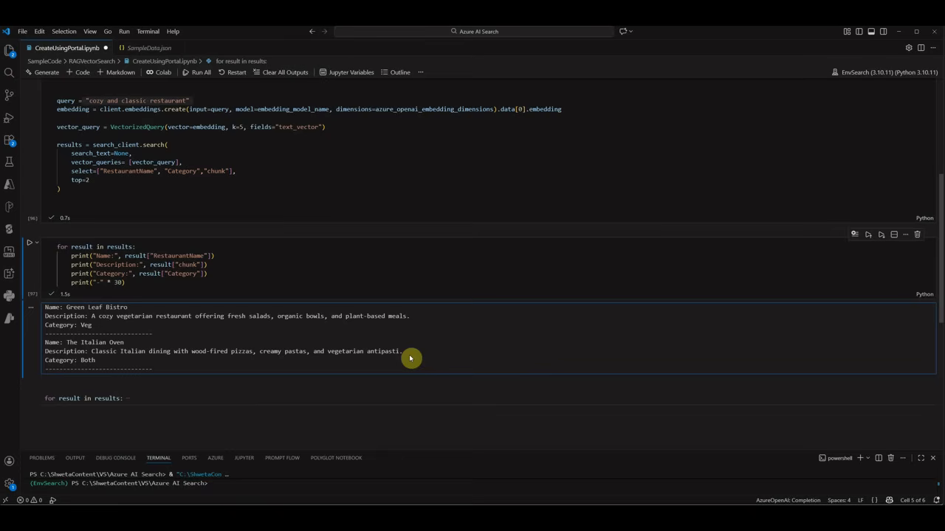
left_click(431, 282)
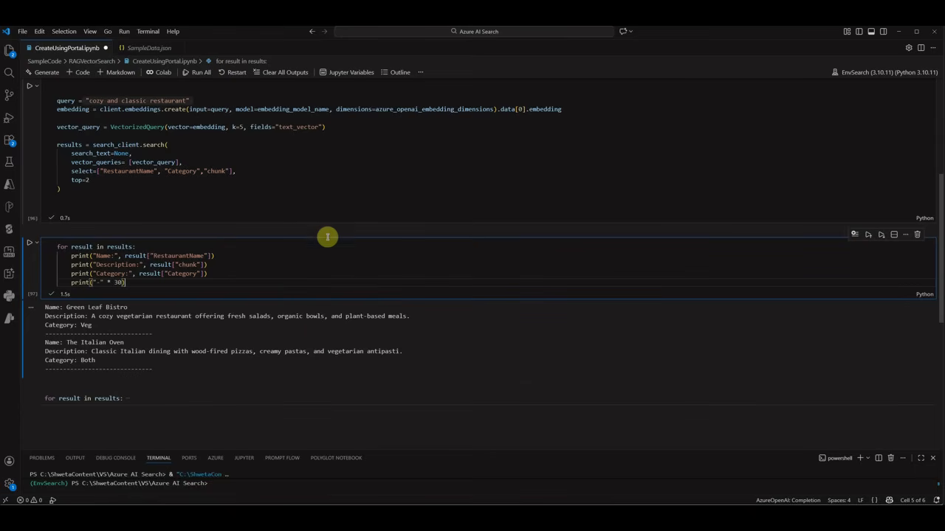
scroll(324, 206, "up", 1)
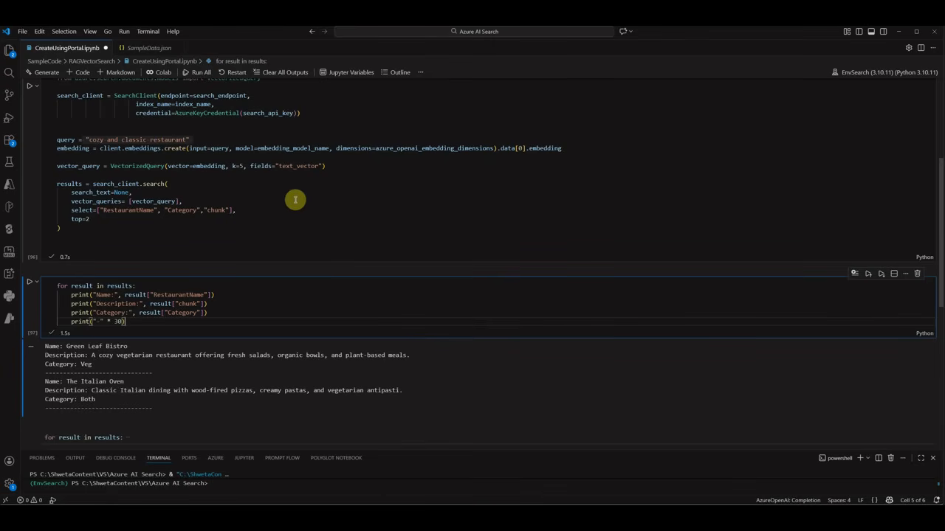
left_click(323, 218)
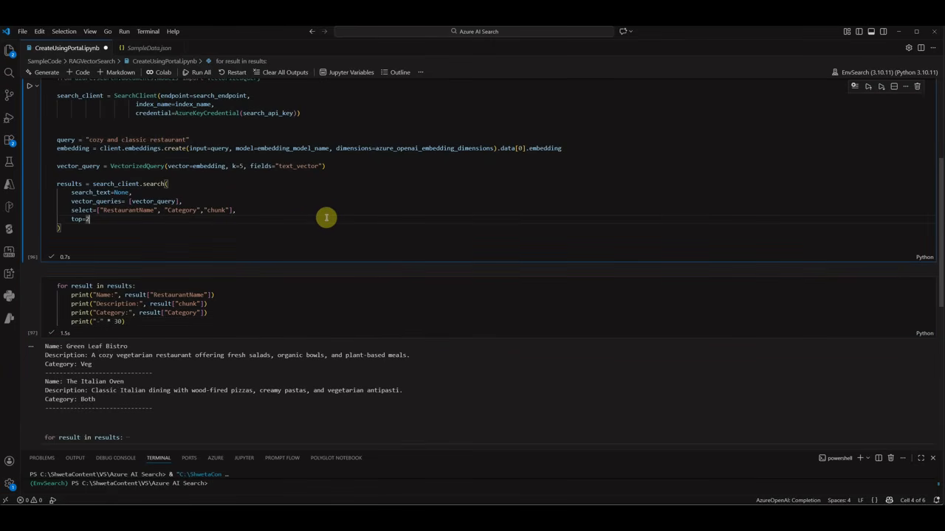
left_click(477, 243)
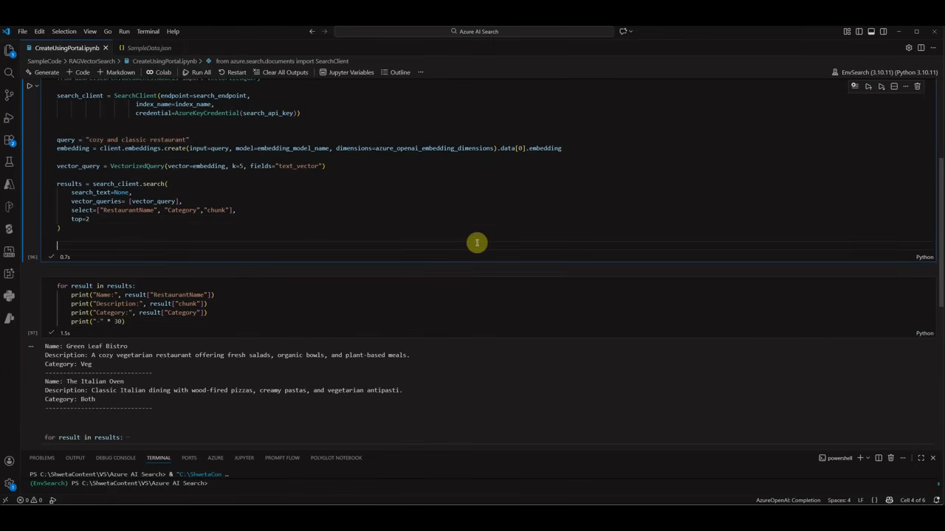